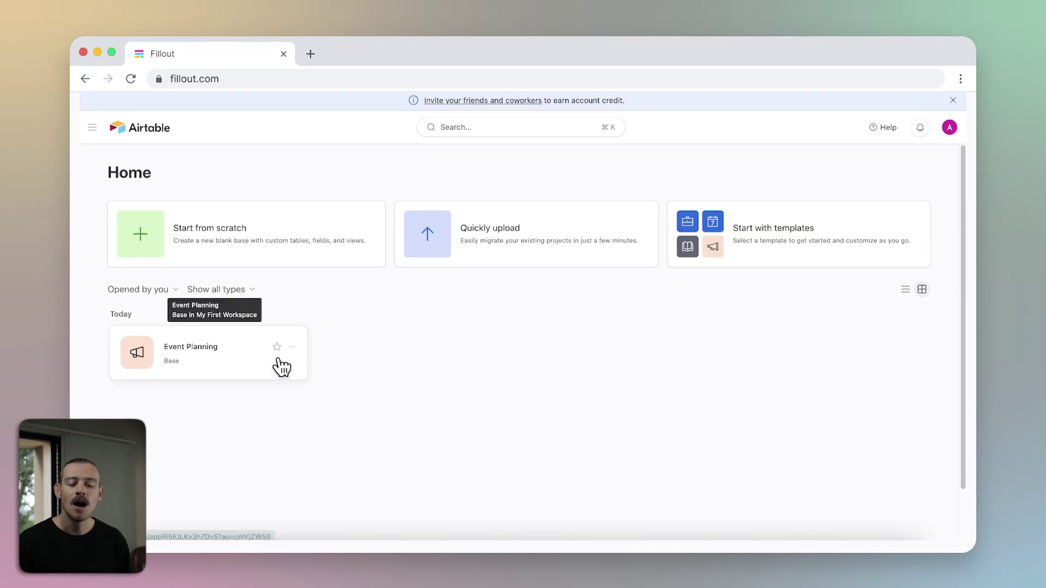
# - Open the Event Planning base from the Airtable home page
pyautogui.click(280, 365)
# - Browse the Event Planning base's Schedule, Speakers, Budget and Attendees tables
pyautogui.scroll(-1, 318, 368)
pyautogui.scroll(1, 318, 368)
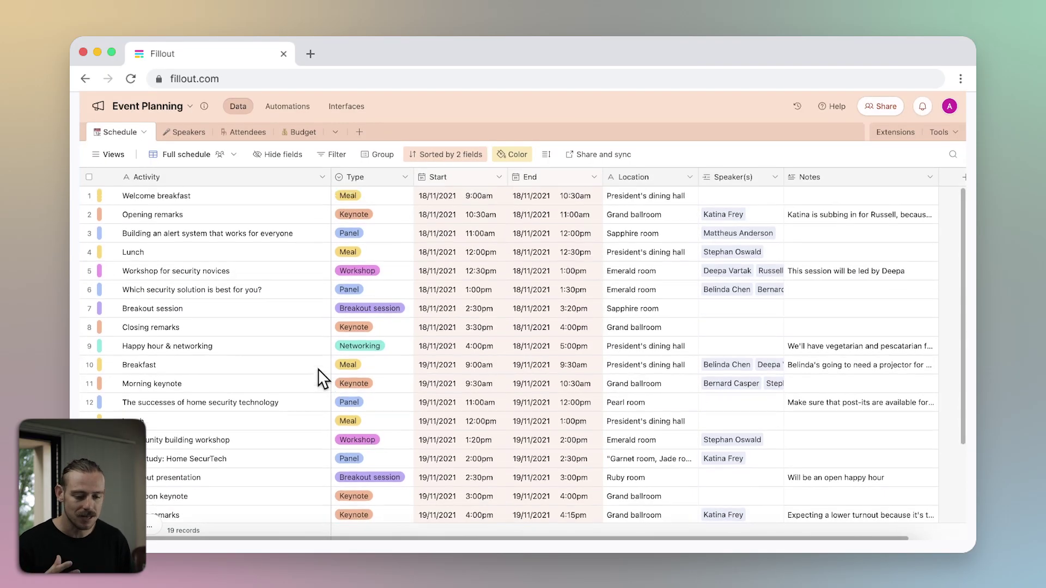
pyautogui.click(115, 133)
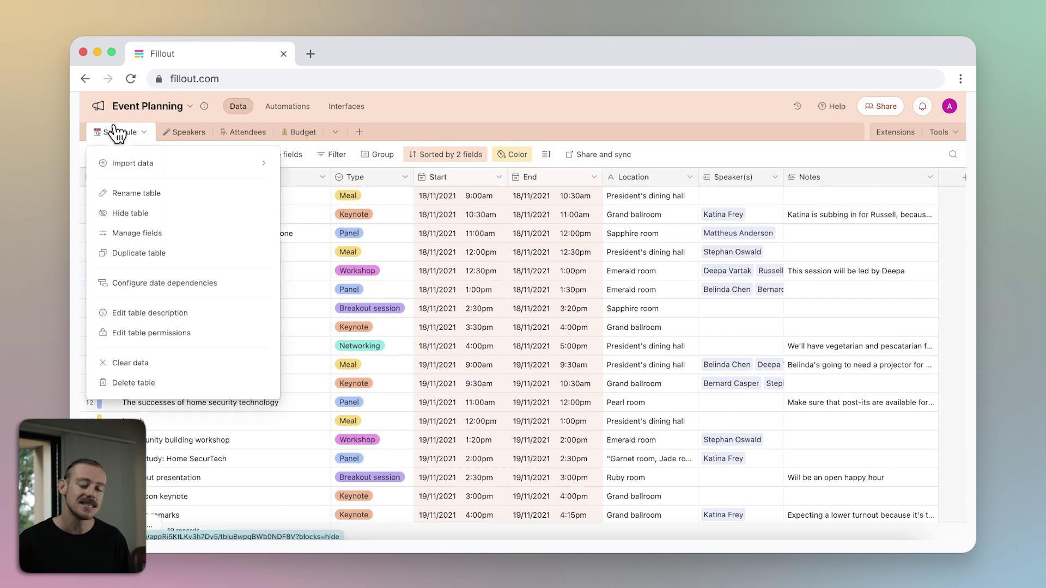
pyautogui.click(181, 133)
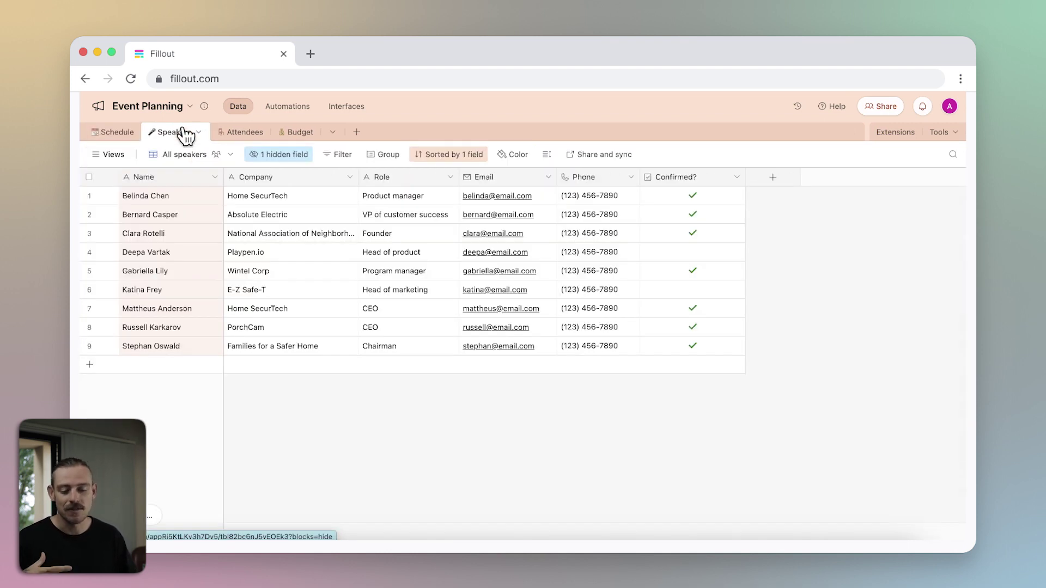
pyautogui.click(295, 136)
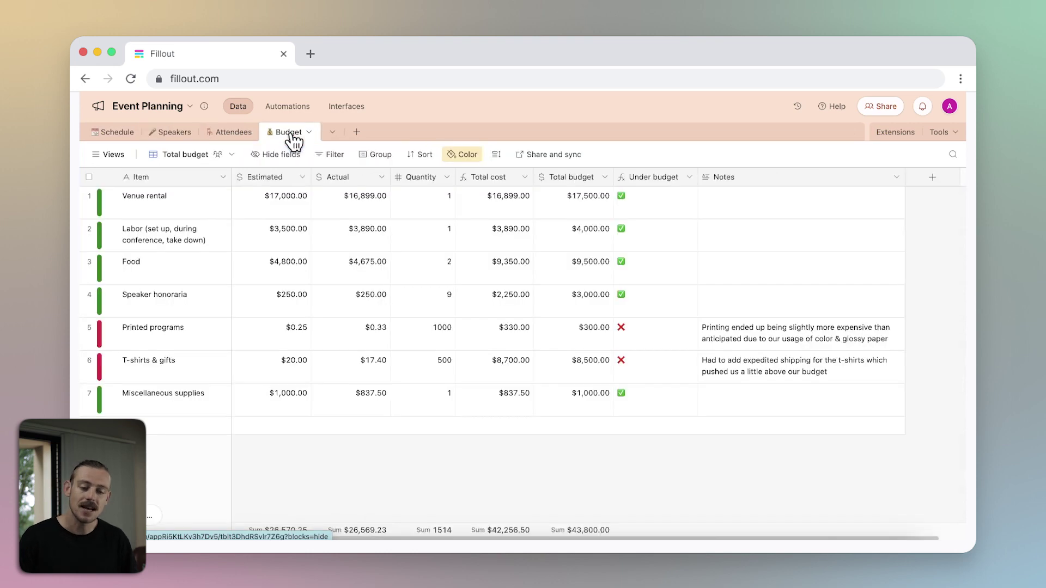
pyautogui.click(224, 141)
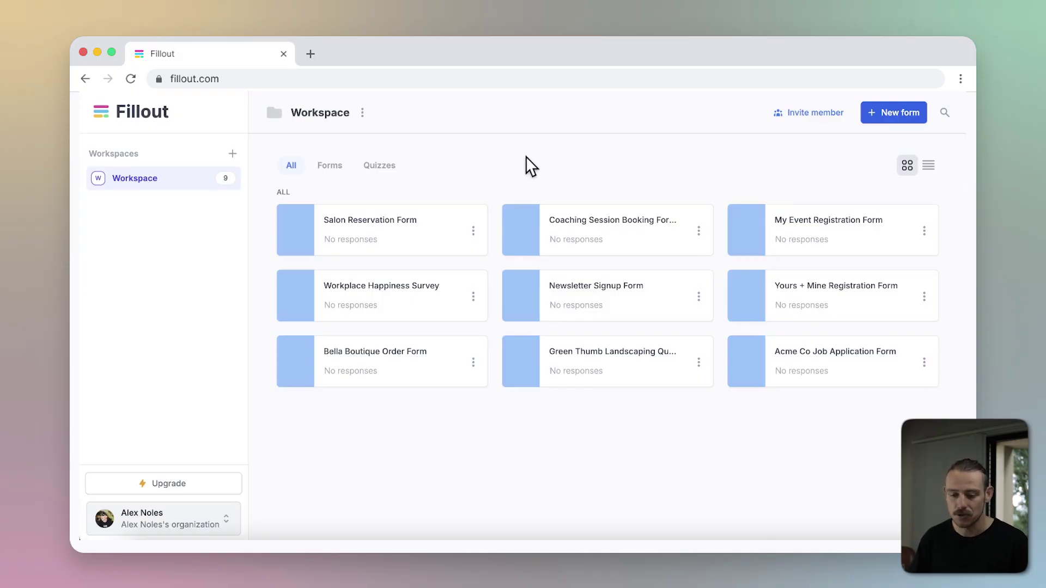
# - Start a new Airtable-connected form with the Eco-friendly theme
pyautogui.click(907, 116)
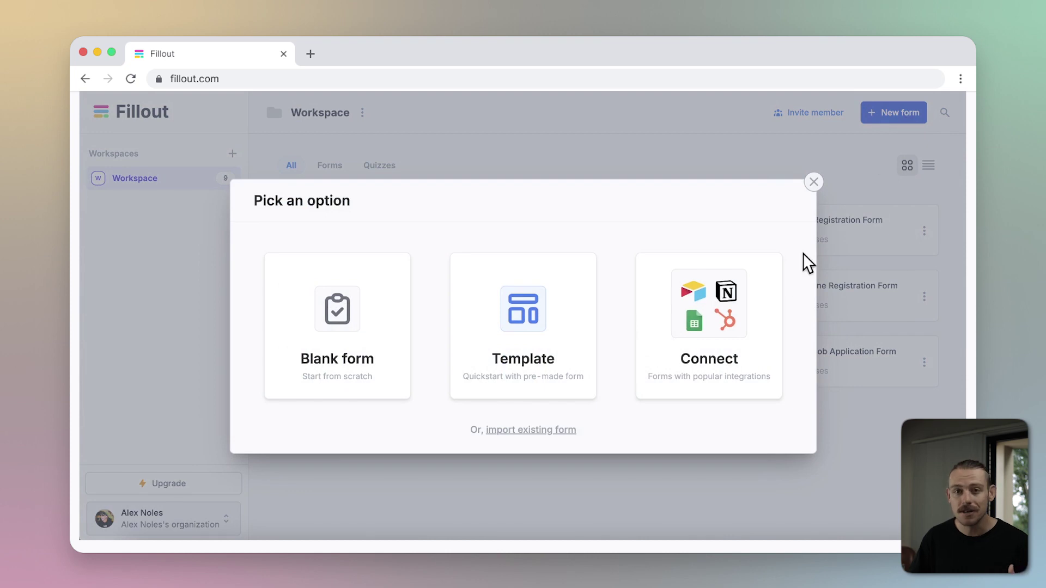
pyautogui.click(759, 310)
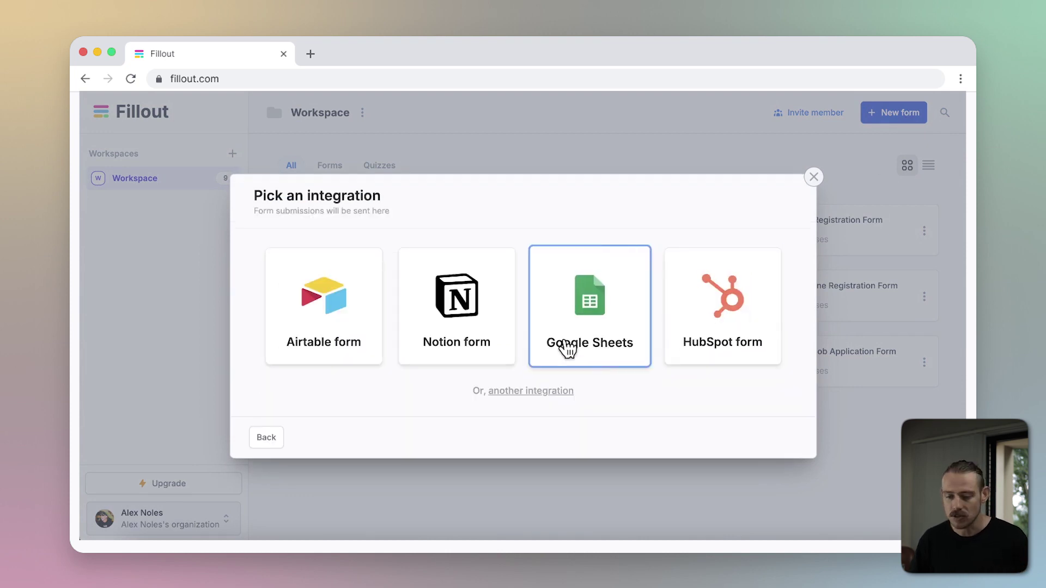
pyautogui.click(359, 335)
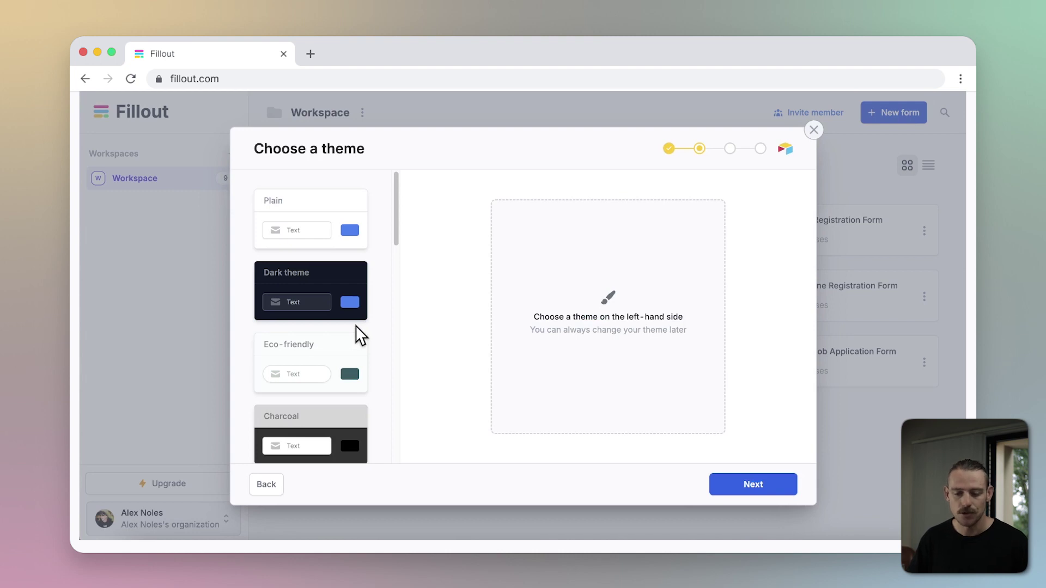
pyautogui.click(325, 357)
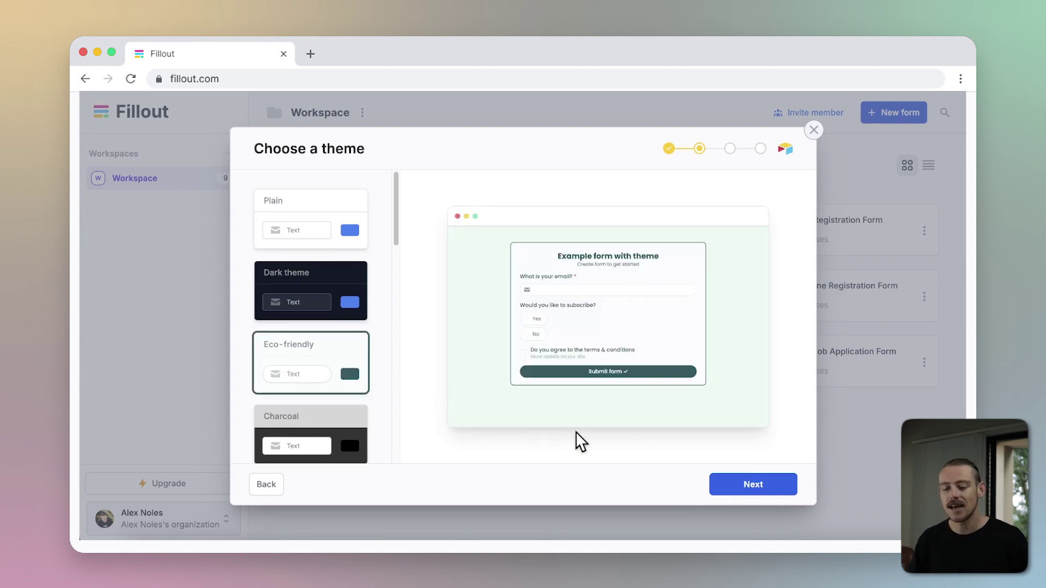
pyautogui.click(725, 485)
# - Connect the Airtable account, granting Fillout access to the Event Planning base
pyautogui.write('Airtable Account')
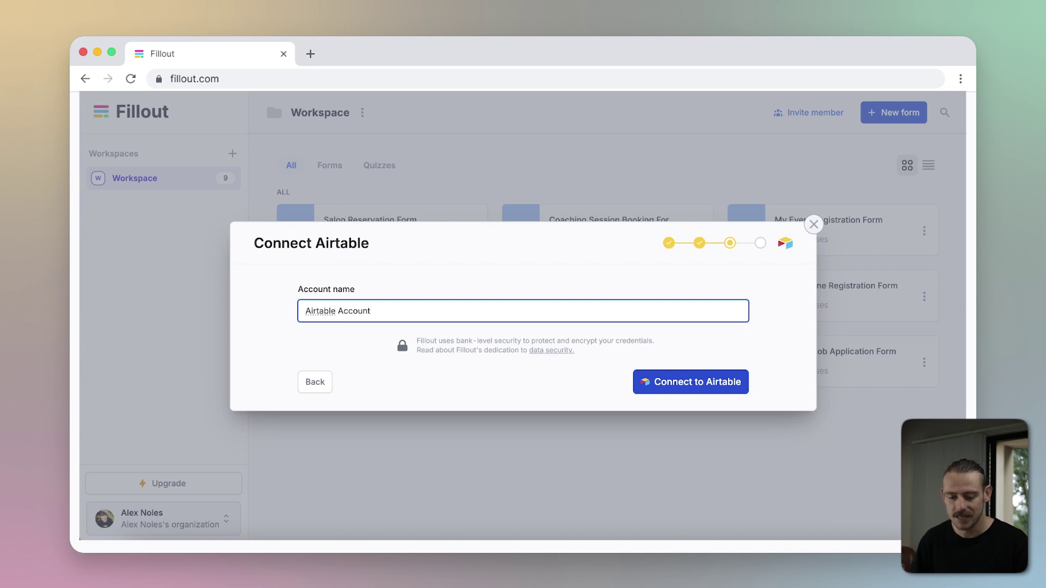
pyautogui.click(709, 384)
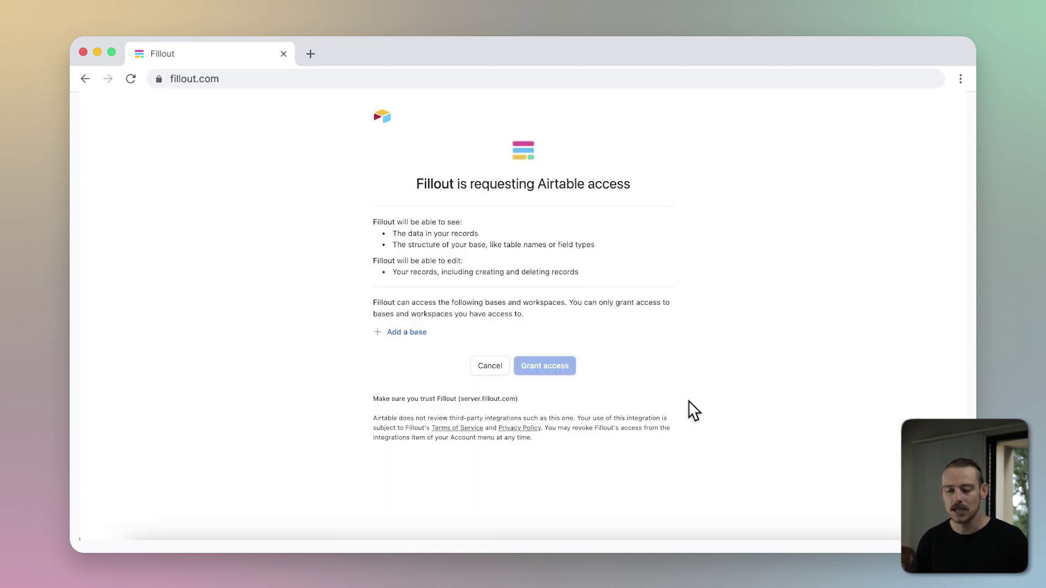
pyautogui.click(408, 333)
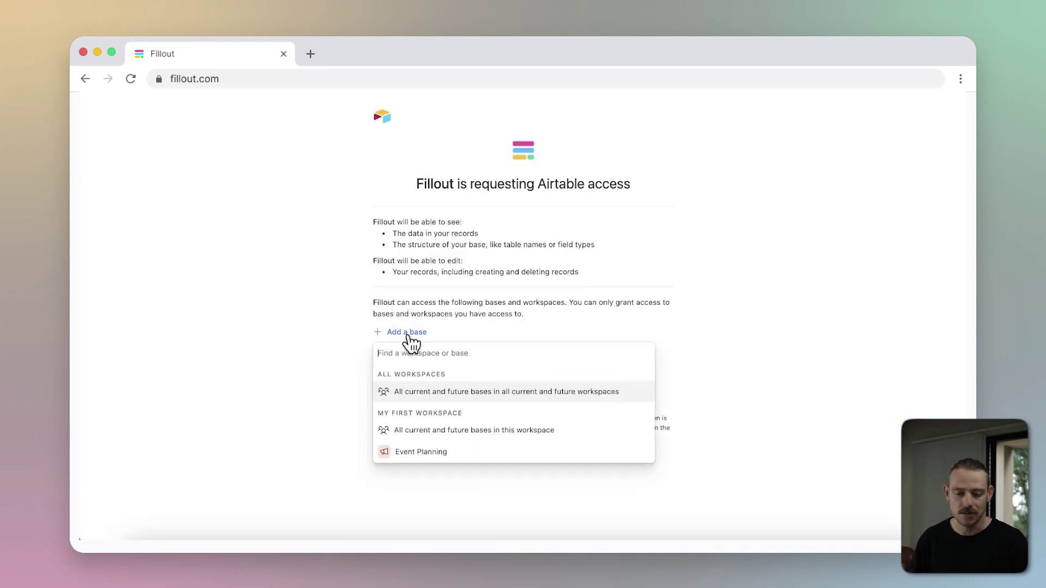
pyautogui.click(437, 451)
pyautogui.click(542, 409)
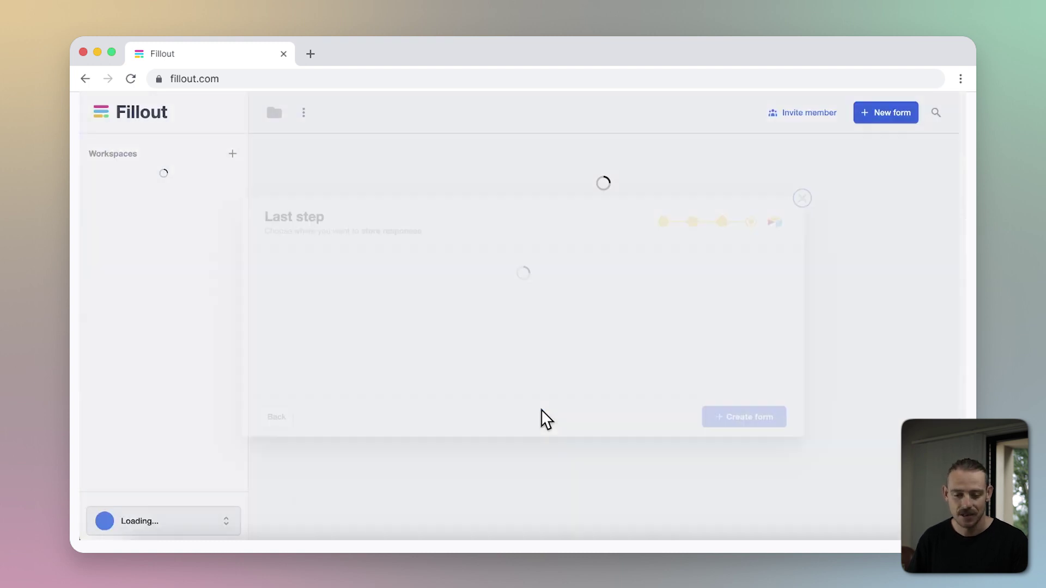
# - Store responses in the Event Planning base's Attendees table and create the form
pyautogui.click(622, 291)
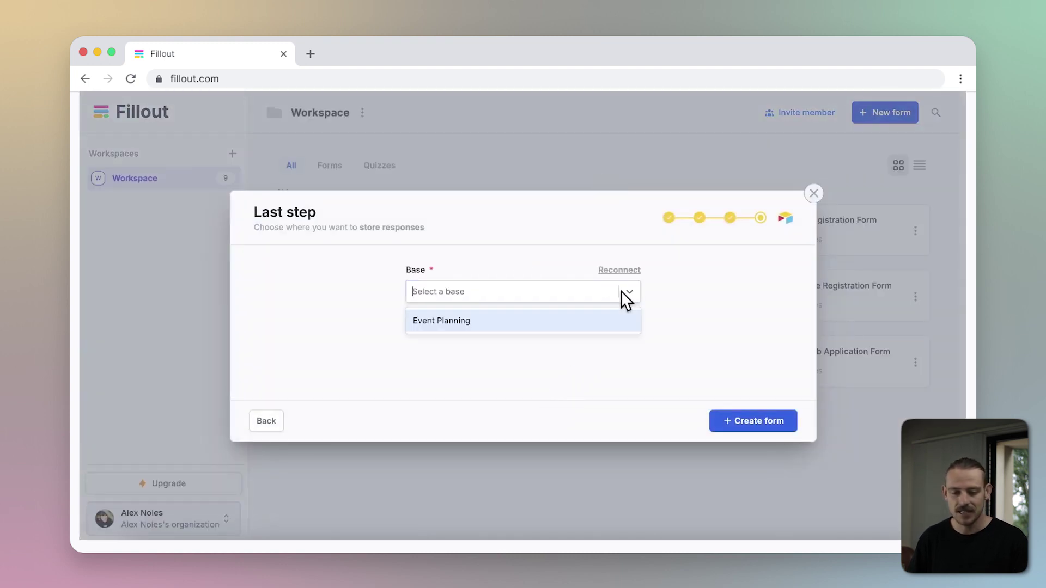
pyautogui.click(608, 319)
pyautogui.click(605, 342)
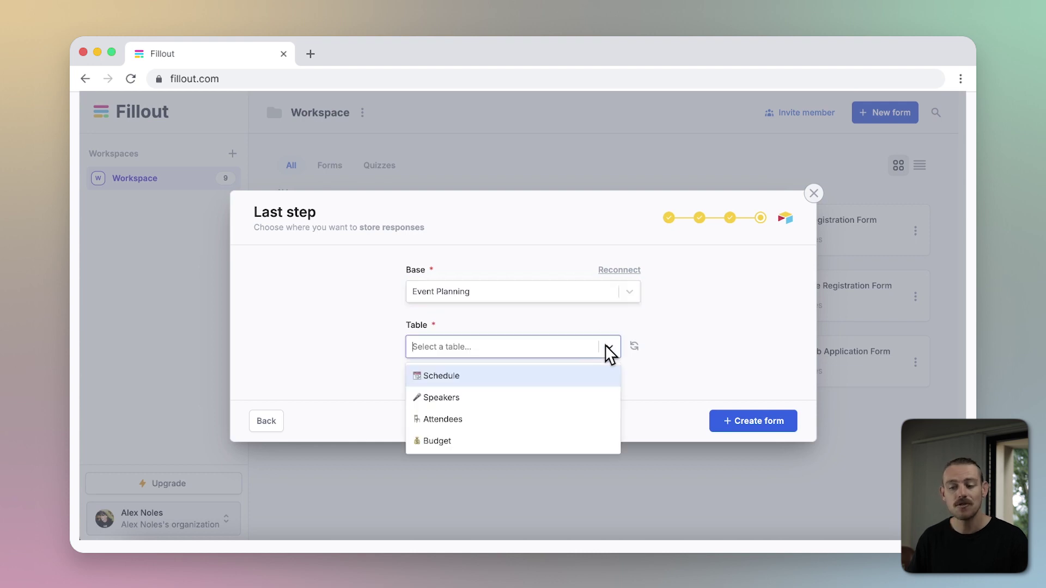
pyautogui.click(576, 417)
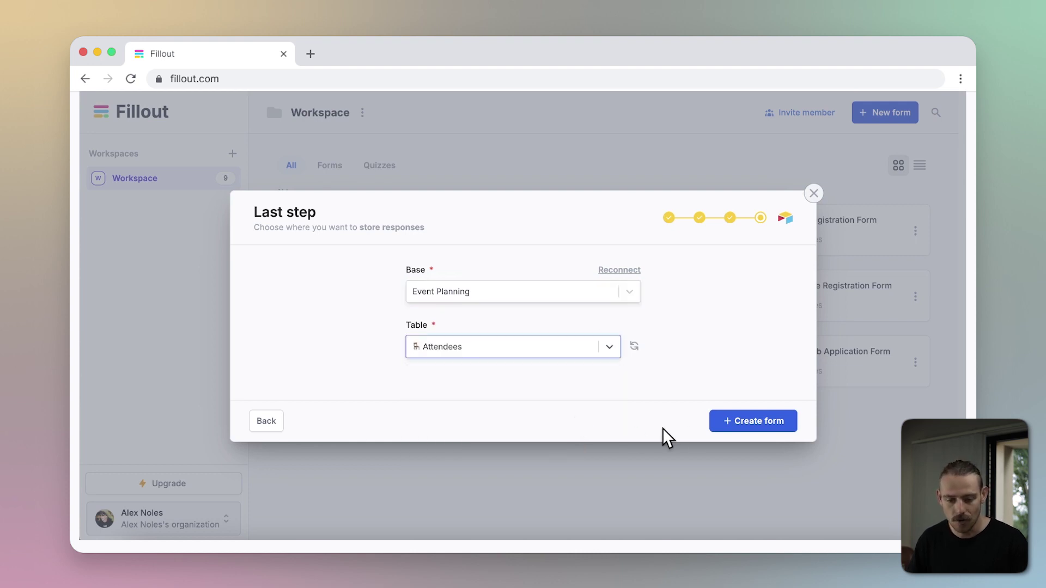
pyautogui.click(748, 424)
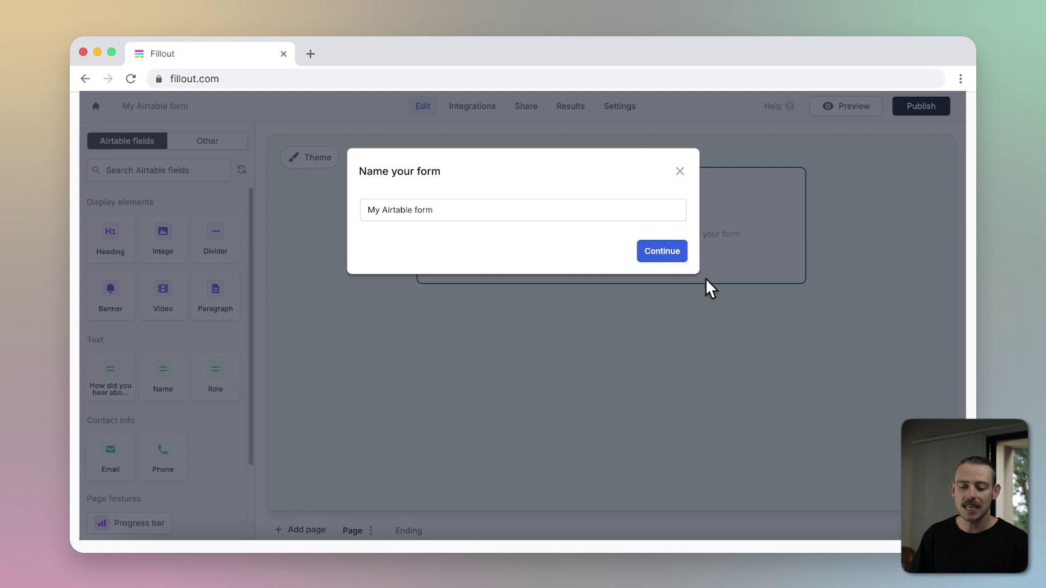
# - Add the Airtable Name and Email fields to the form
pyautogui.click(673, 250)
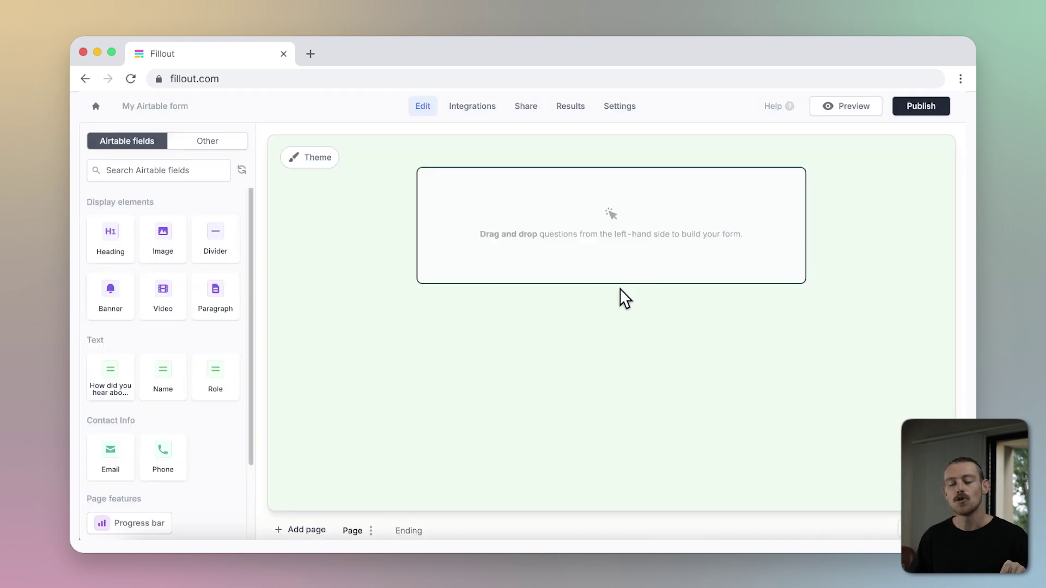
pyautogui.scroll(-2, 208, 335)
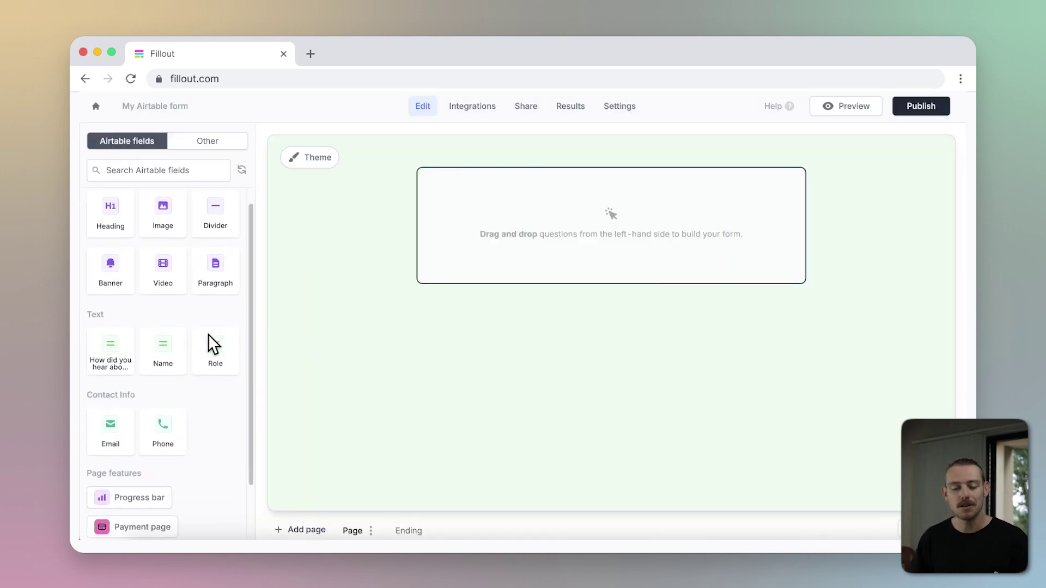
pyautogui.click(175, 351)
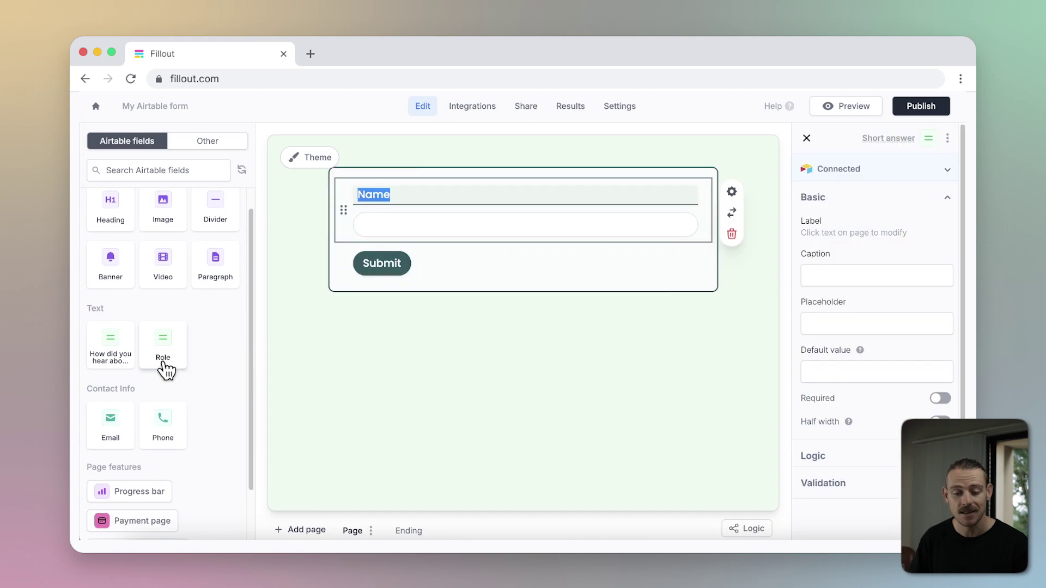
pyautogui.moveTo(109, 426); pyautogui.dragTo(414, 275)
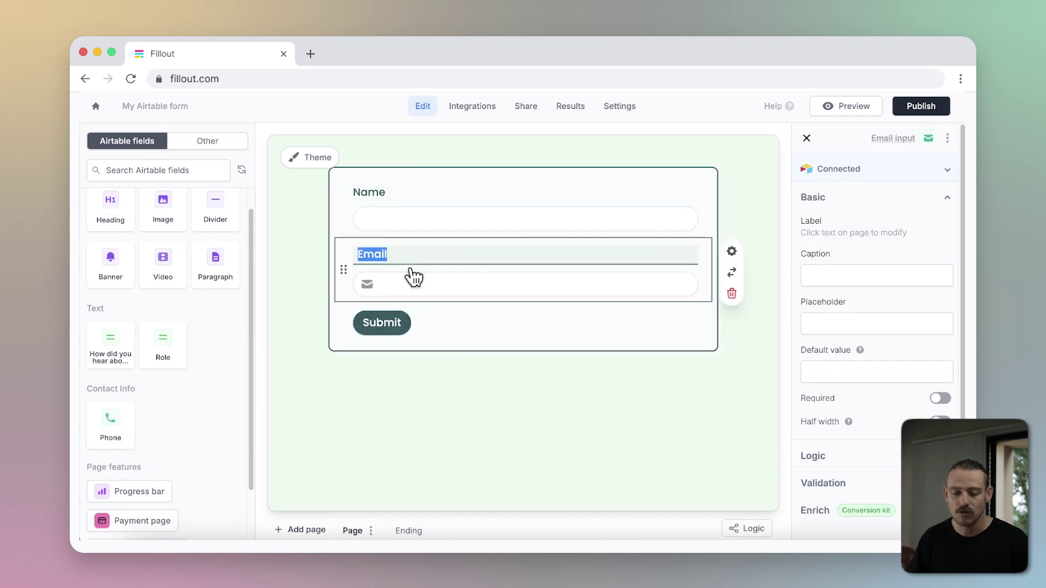
# - Add a short-answer question below Email, beginning its label with 'Are'
pyautogui.click(209, 143)
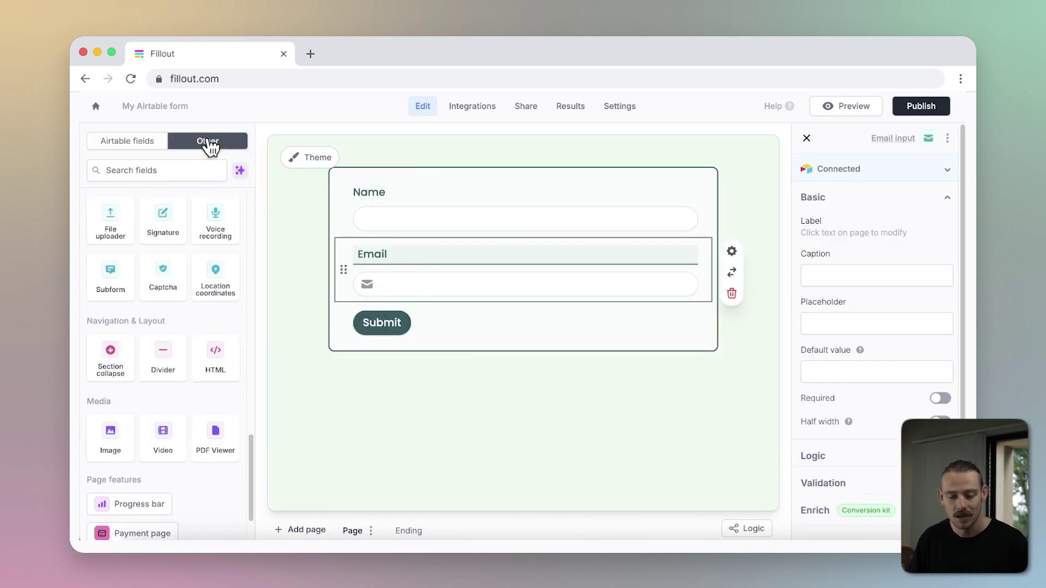
pyautogui.scroll(10, 158, 283)
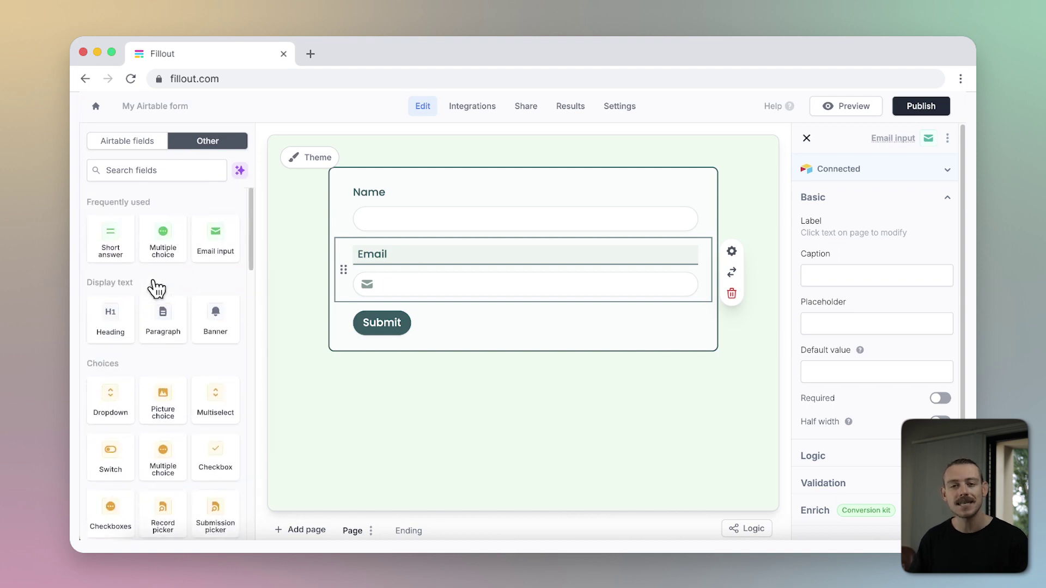
pyautogui.click(111, 252)
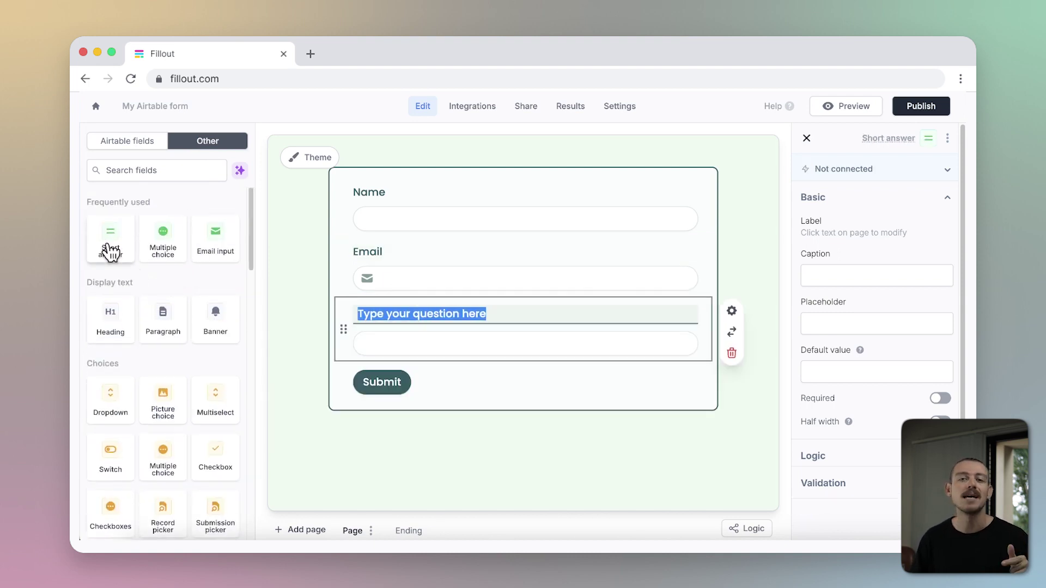
pyautogui.write('Are you coming alone?')
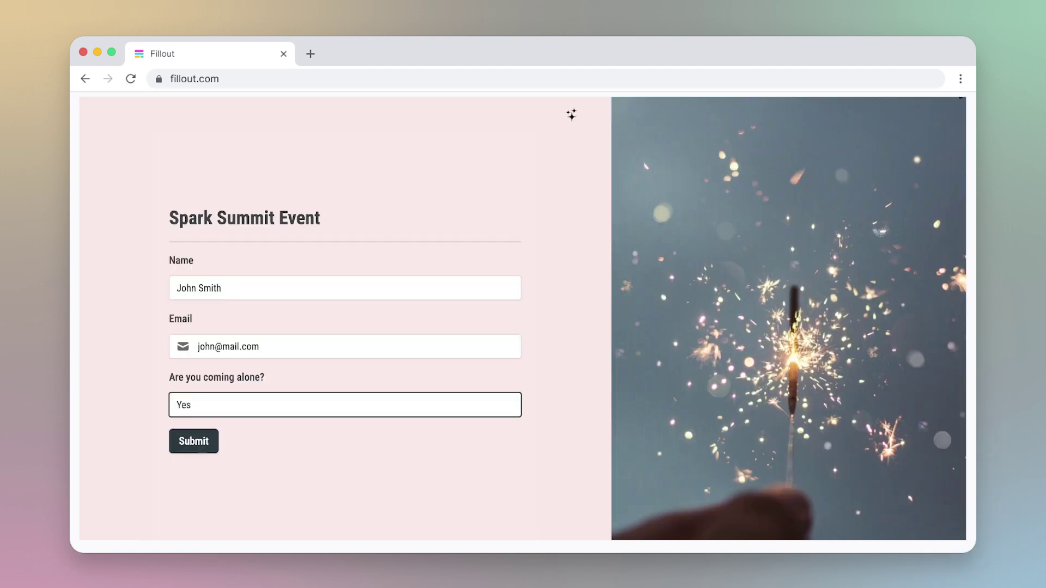
# - Complete the short-answer question label as 'Are you coming alone?'
pyautogui.click(212, 440)
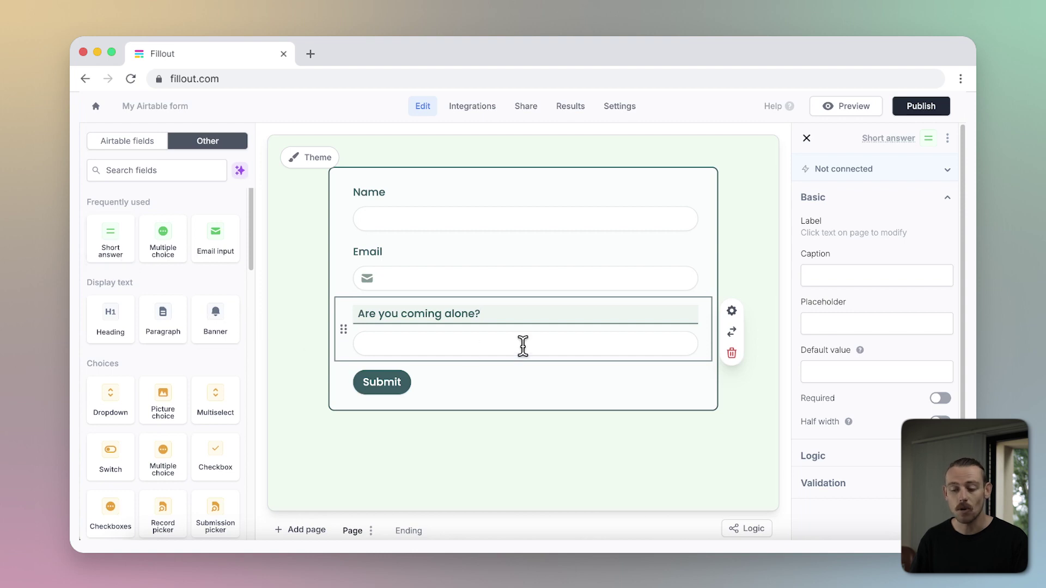
# - Rename the Airtable field 'How did you hear about us?' to 'Are you coming alone?'
pyautogui.click(731, 315)
pyautogui.click(814, 312)
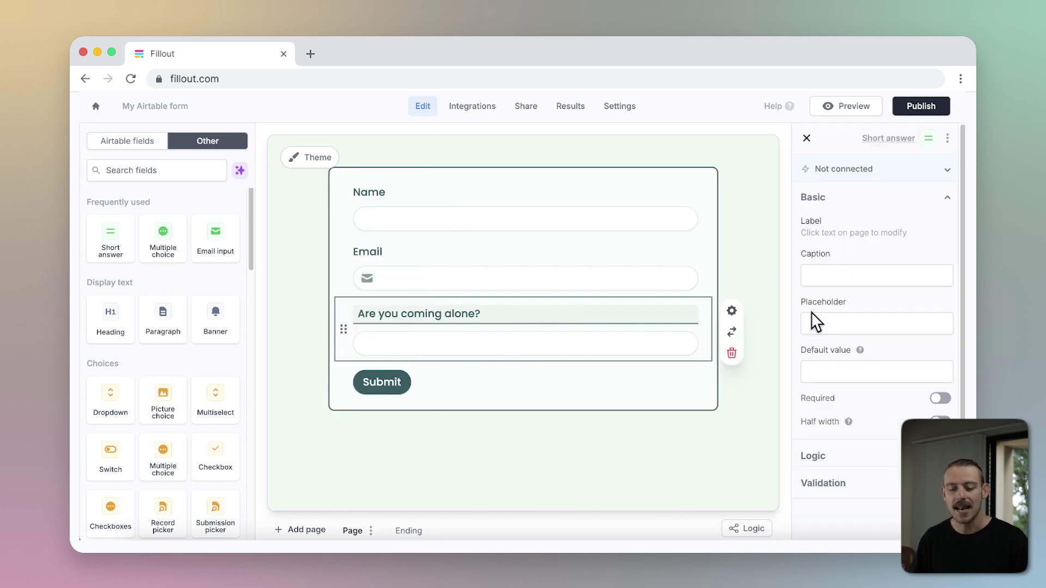
pyautogui.click(938, 172)
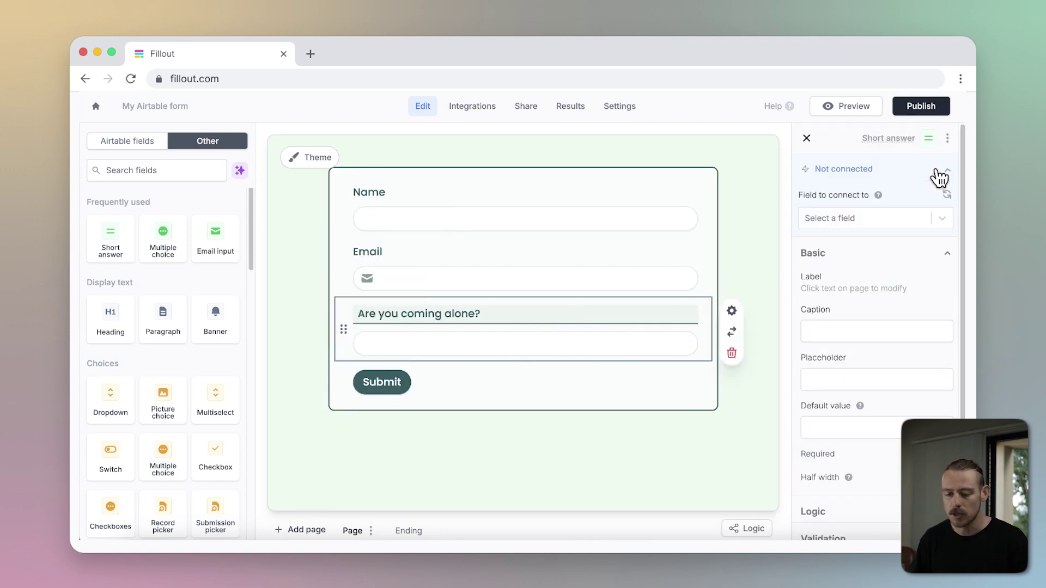
pyautogui.click(943, 220)
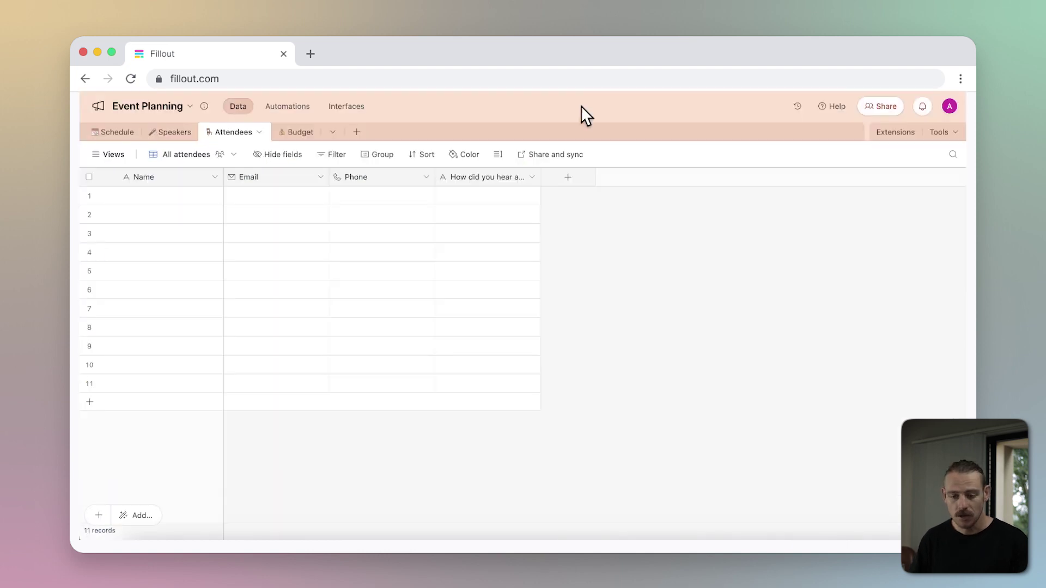
pyautogui.doubleClick(512, 180)
pyautogui.write('Are you coming alone?')
pyautogui.press('Return')
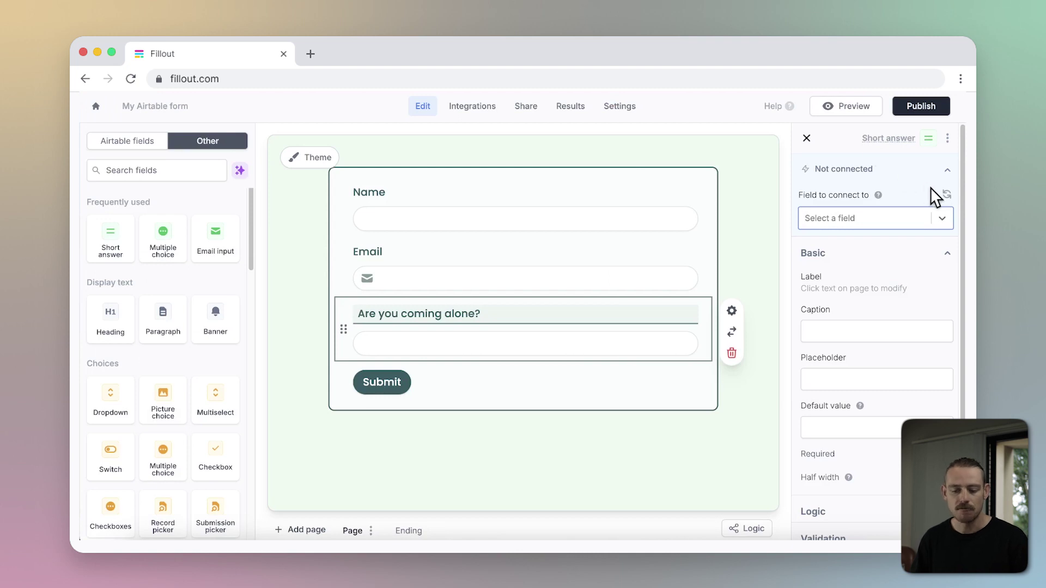
# - Link the question to the 'Are you coming alone?' Airtable field and add a heading above Name
pyautogui.click(947, 195)
pyautogui.click(942, 218)
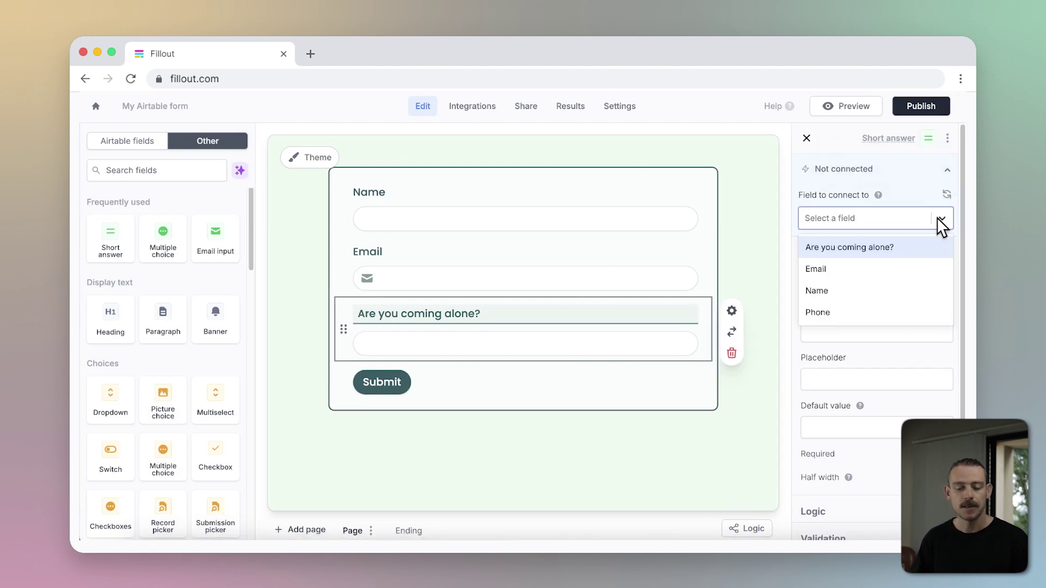
pyautogui.click(913, 251)
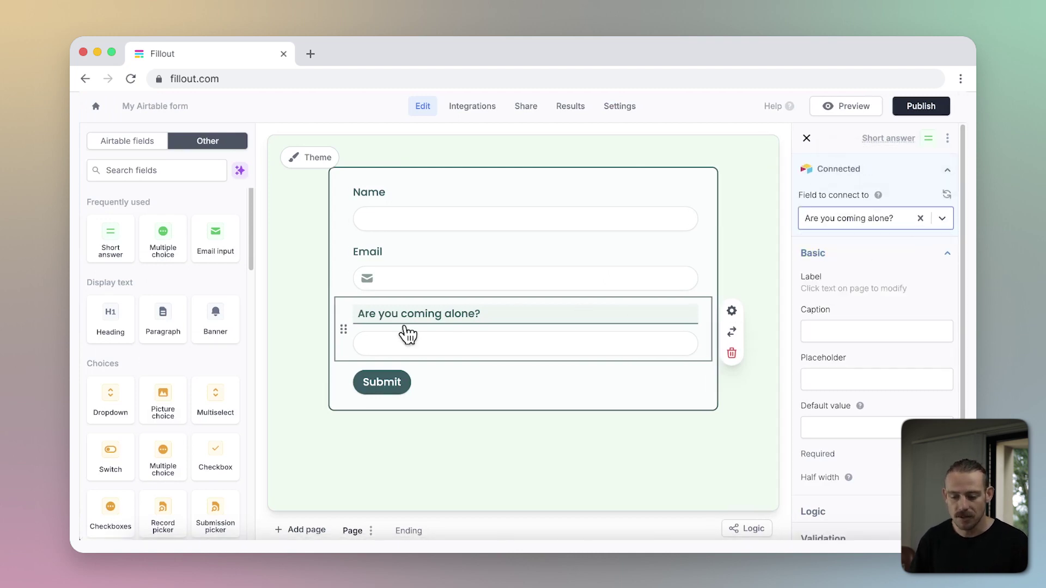
pyautogui.moveTo(110, 319); pyautogui.dragTo(438, 151)
# - Title the heading 'Spark Summit Event', add a divider, and create a new form page, Page 2
pyautogui.write('Spark Summit Event')
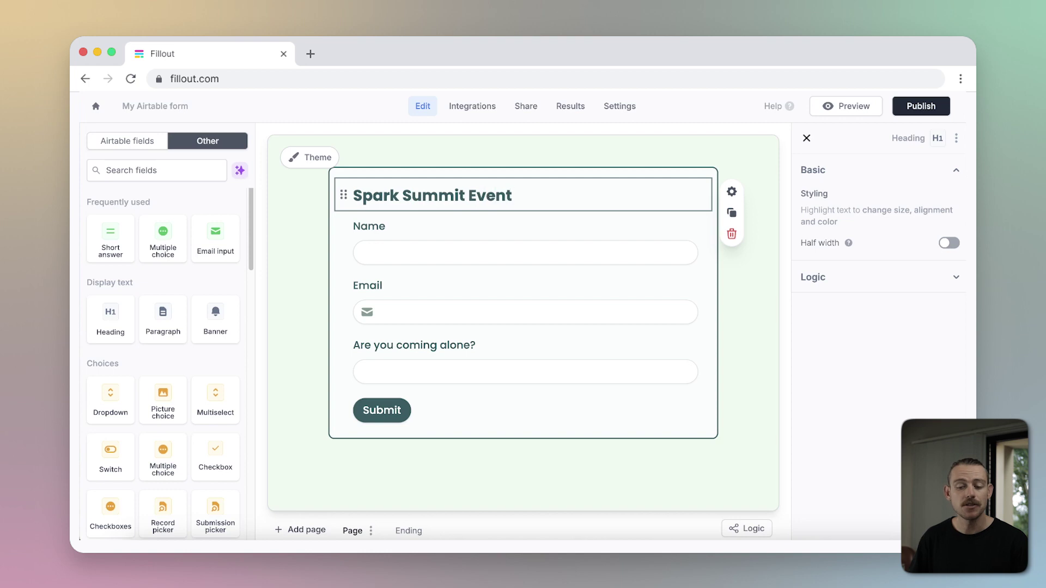
pyautogui.click(233, 247)
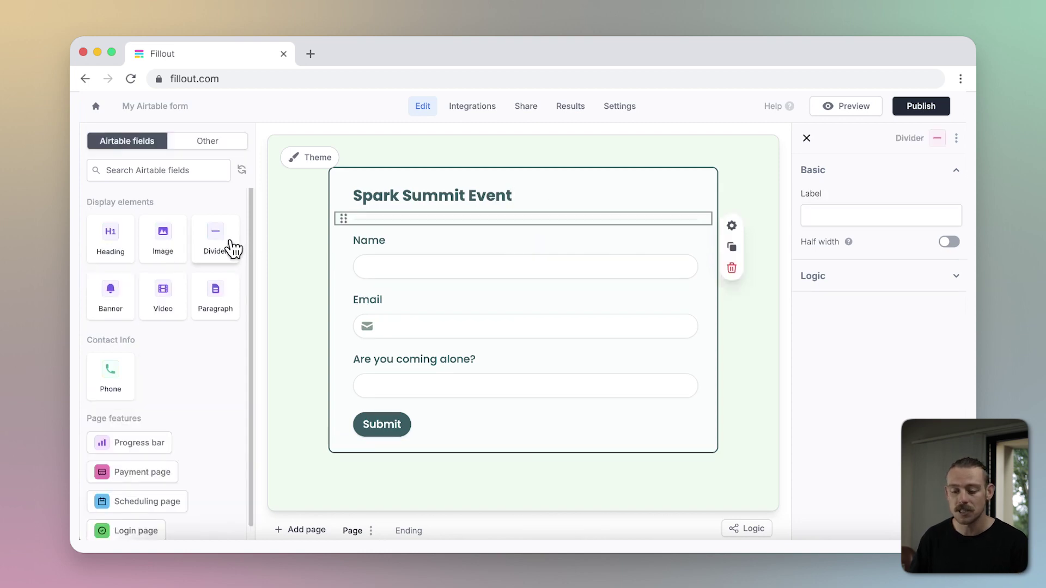
pyautogui.click(315, 530)
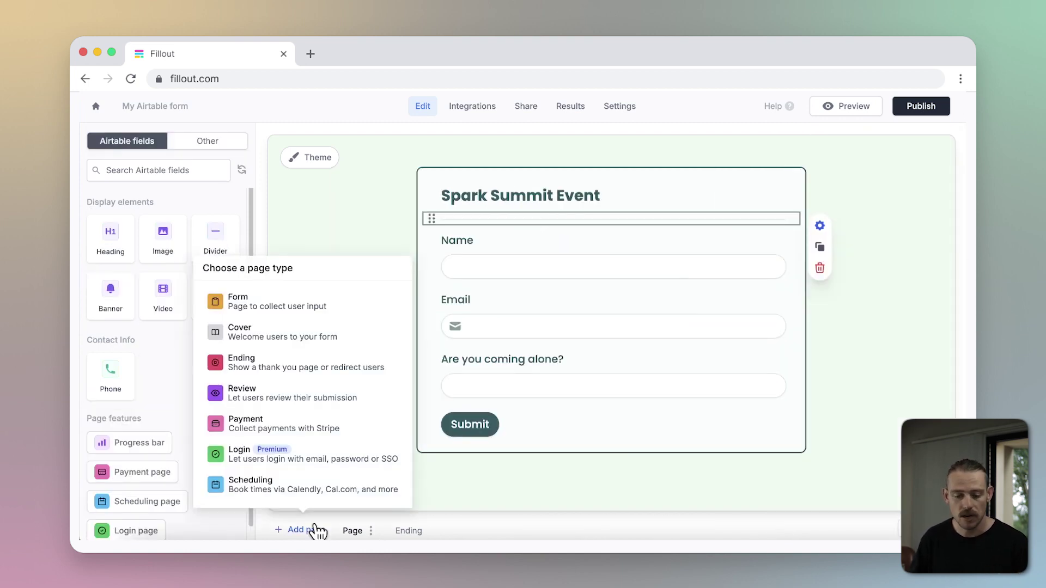
pyautogui.click(335, 307)
pyautogui.click(670, 265)
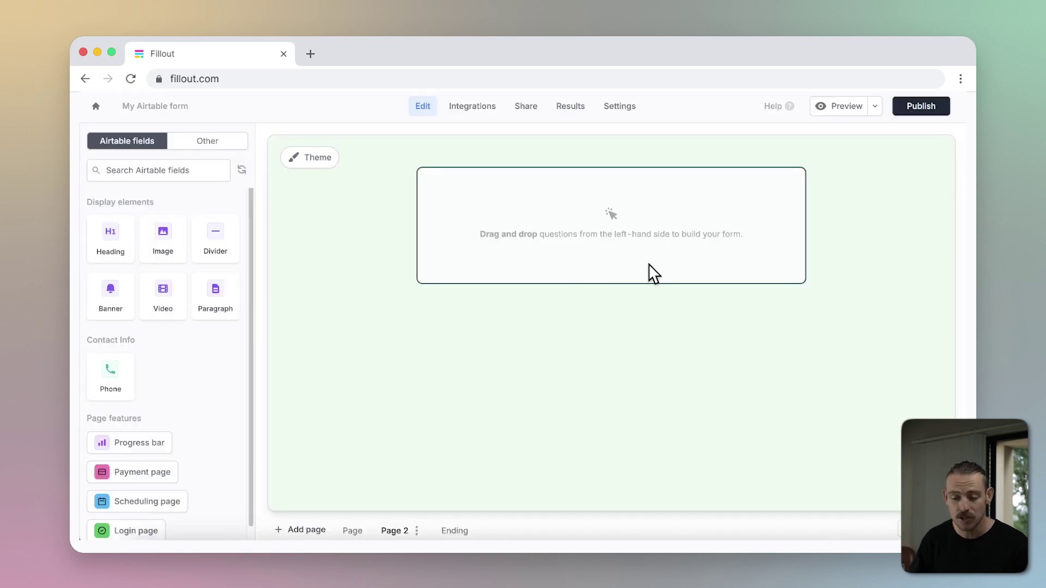
# - Add 'How many people are coming?' and 'What are there names?' questions to Page 2
pyautogui.click(214, 143)
pyautogui.click(185, 169)
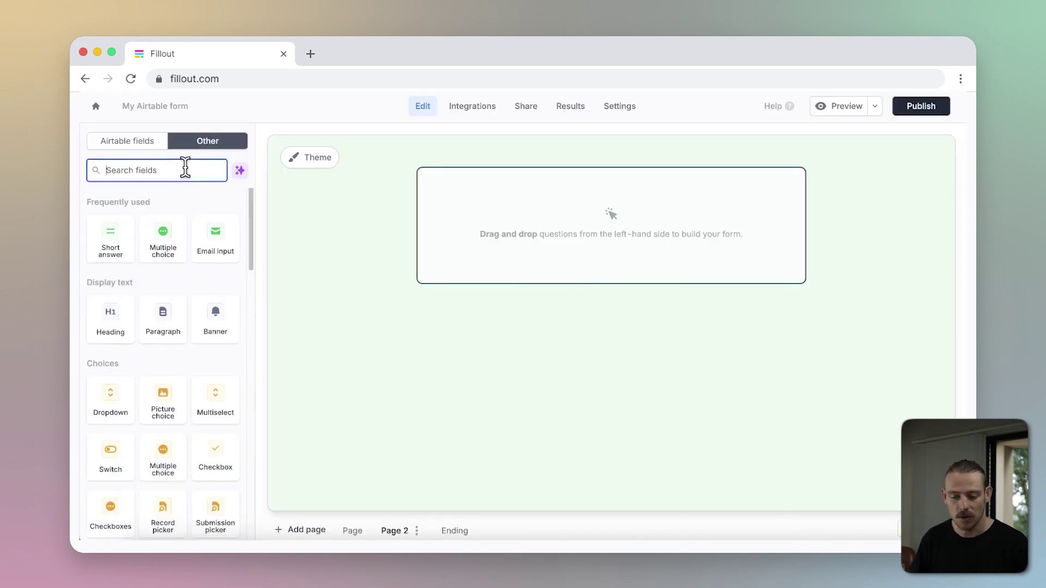
pyautogui.write('number')
pyautogui.click(115, 322)
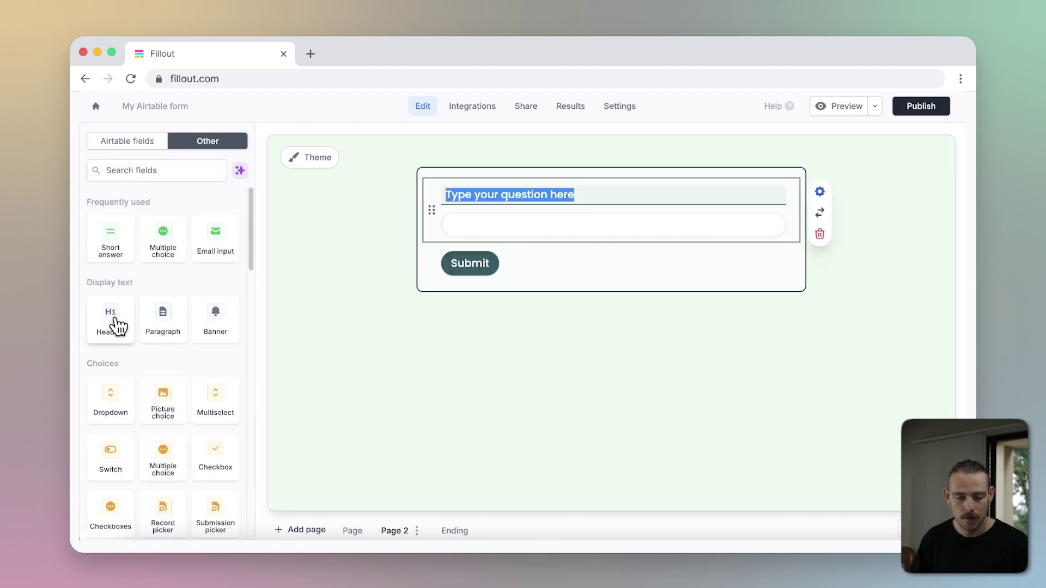
pyautogui.write('How many people ')
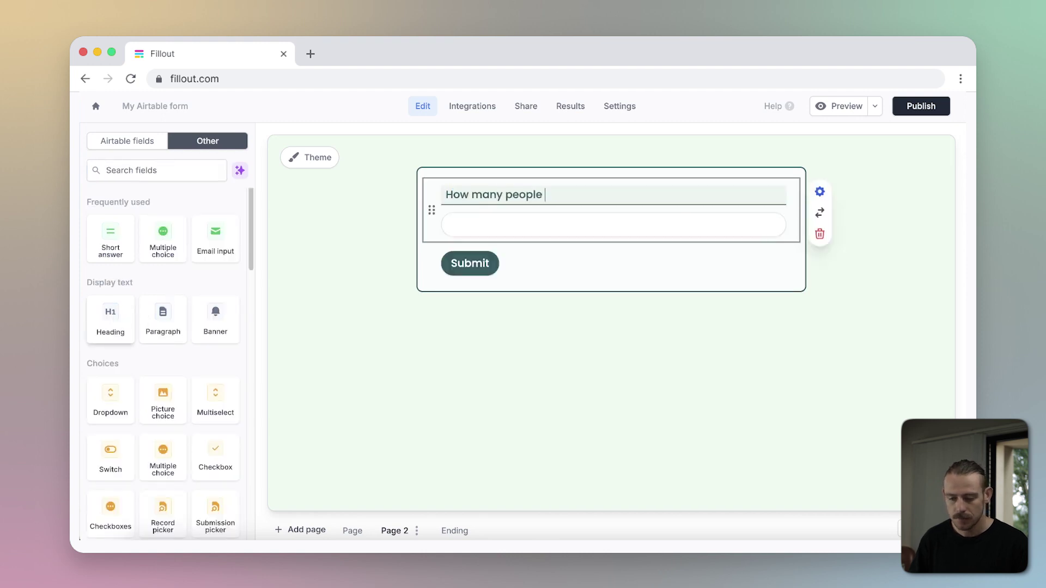
pyautogui.write('are coming?')
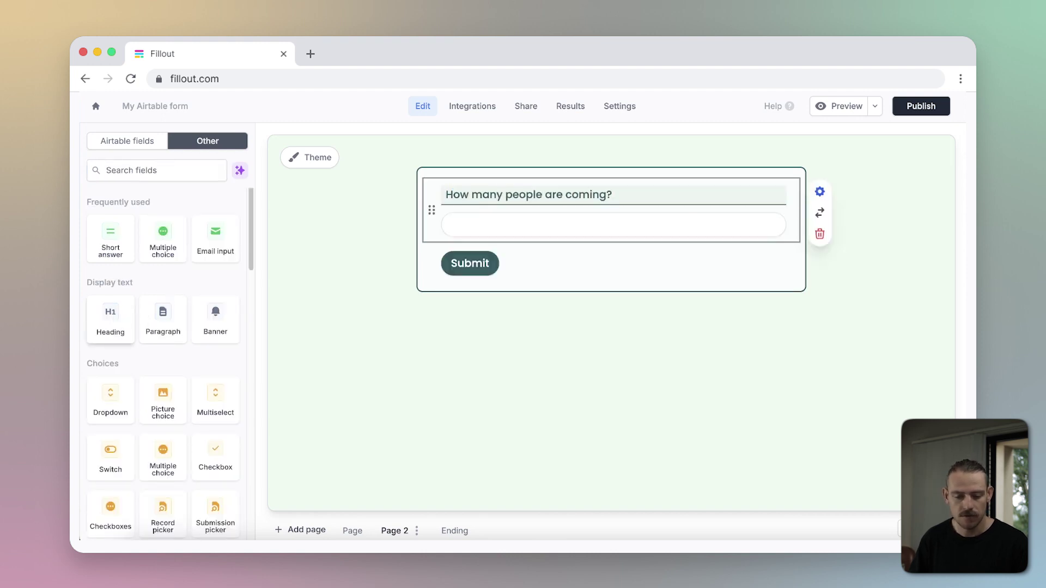
pyautogui.click(111, 240)
pyautogui.write('What are there names?')
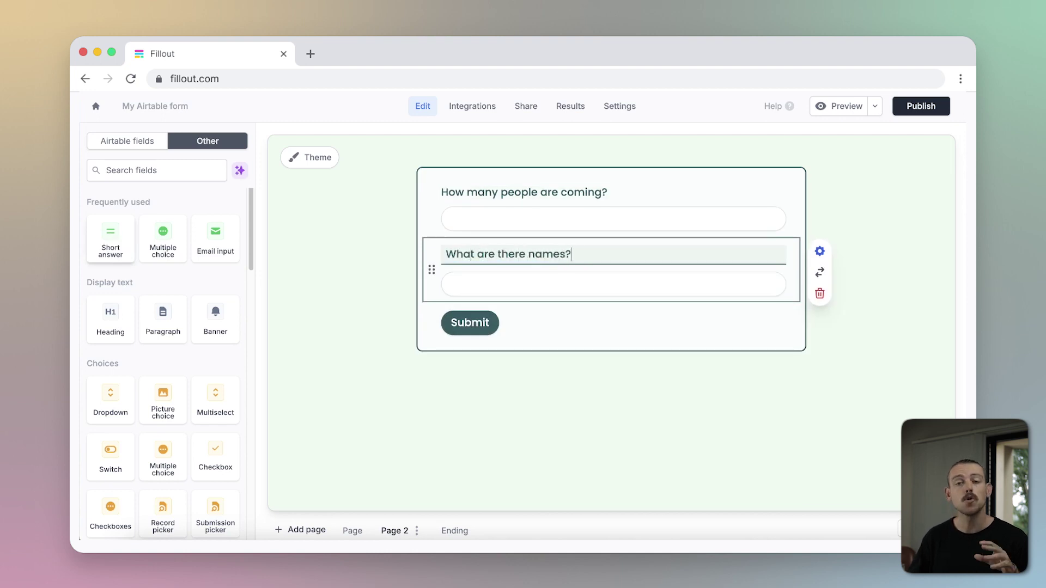
pyautogui.click(315, 251)
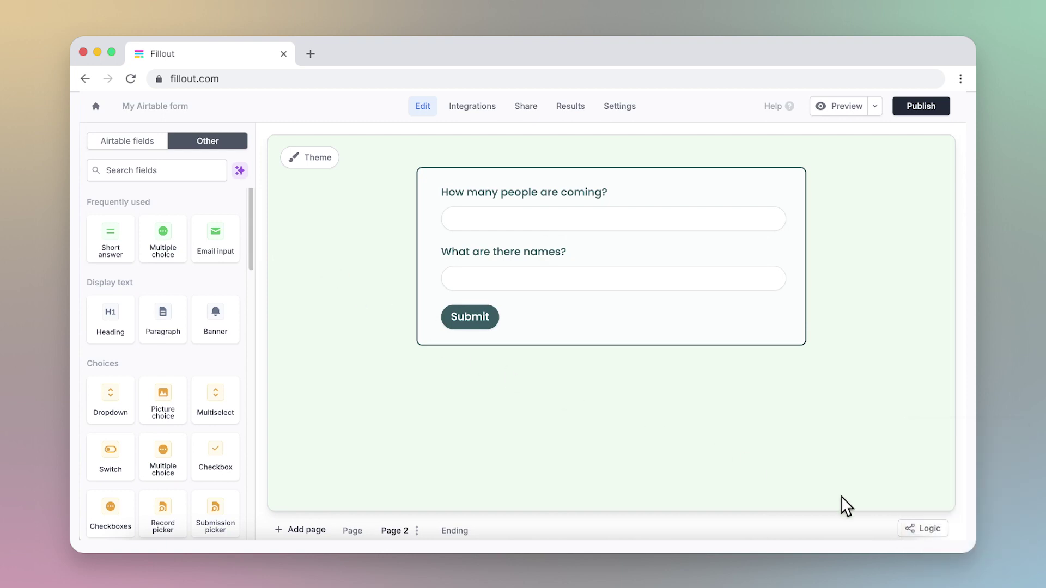
# - In the logic map, branch a new path from the first page to Ending 2
pyautogui.click(927, 529)
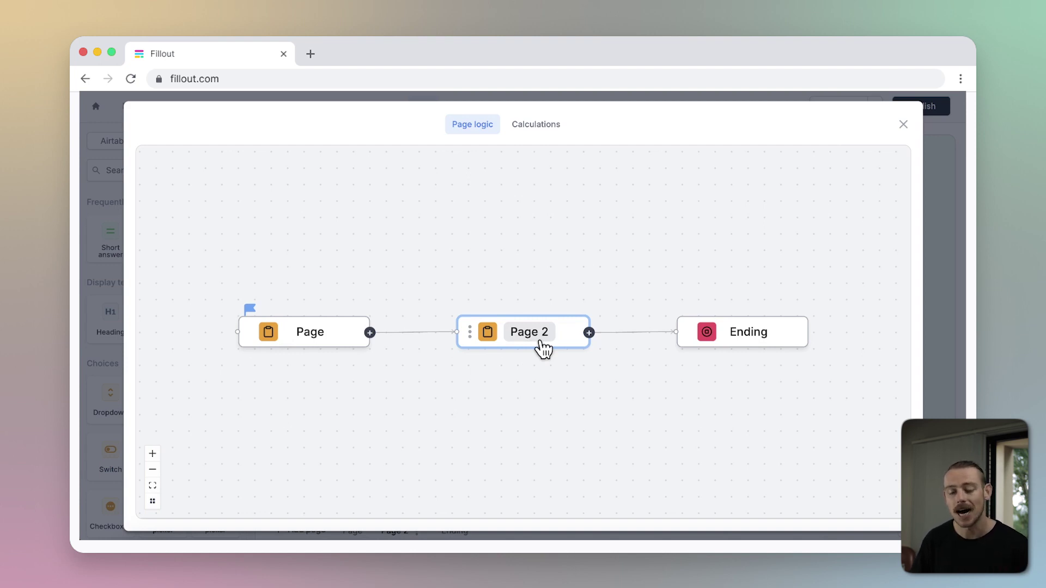
pyautogui.click(512, 338)
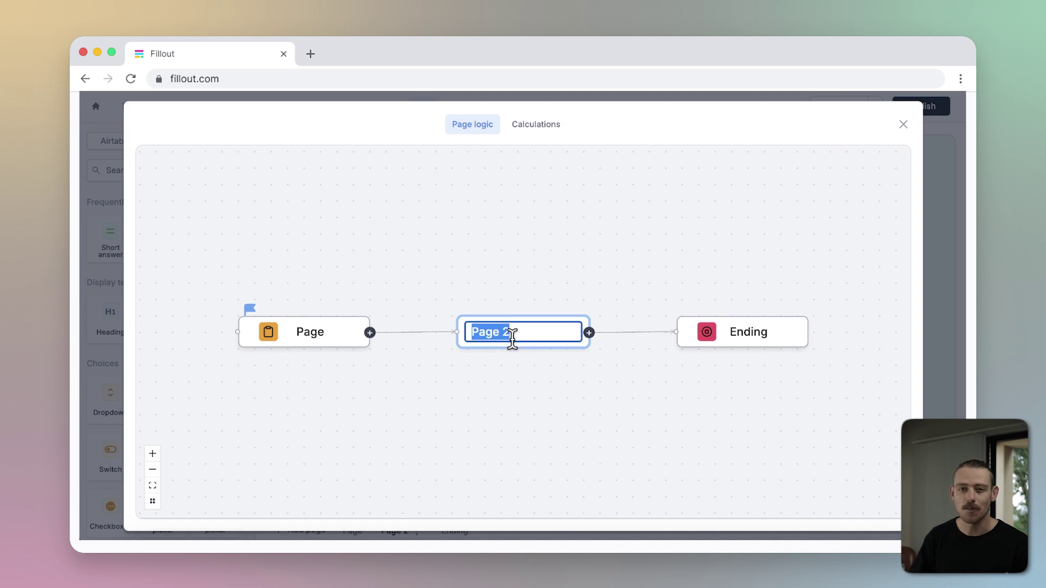
pyautogui.click(509, 355)
pyautogui.moveTo(376, 348)
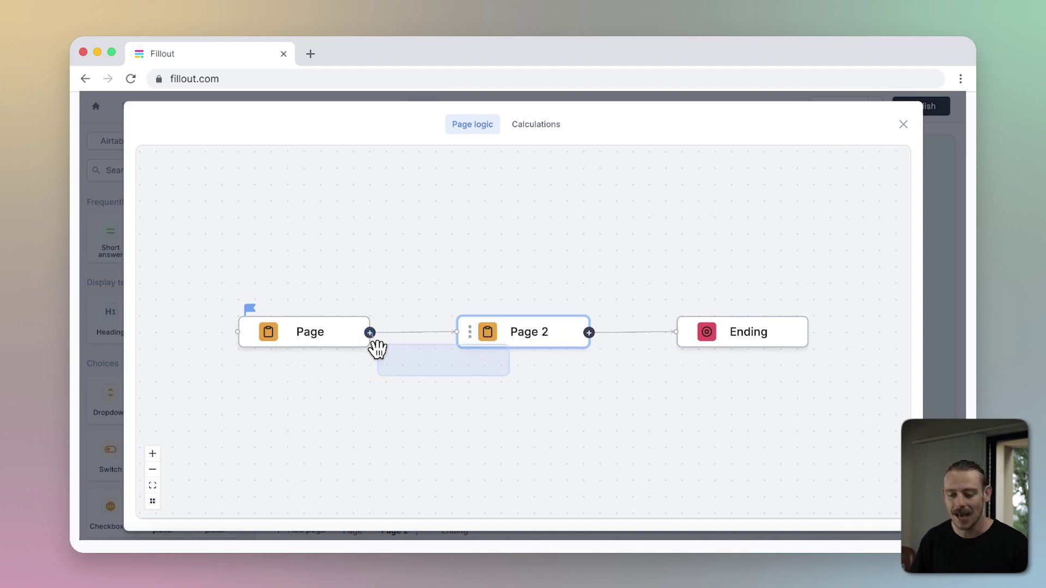
pyautogui.moveTo(376, 349); pyautogui.dragTo(458, 392)
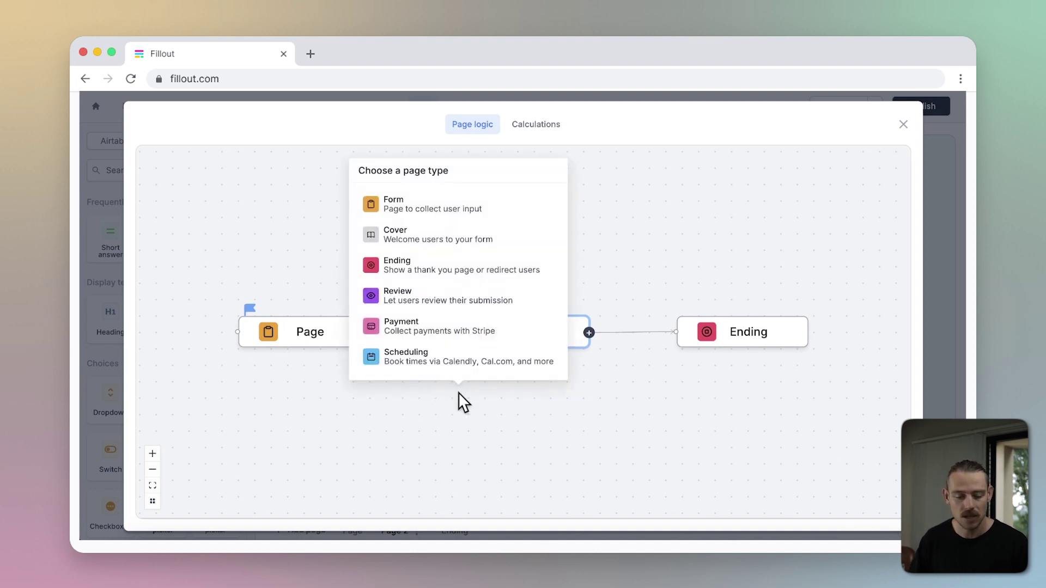
pyautogui.click(484, 273)
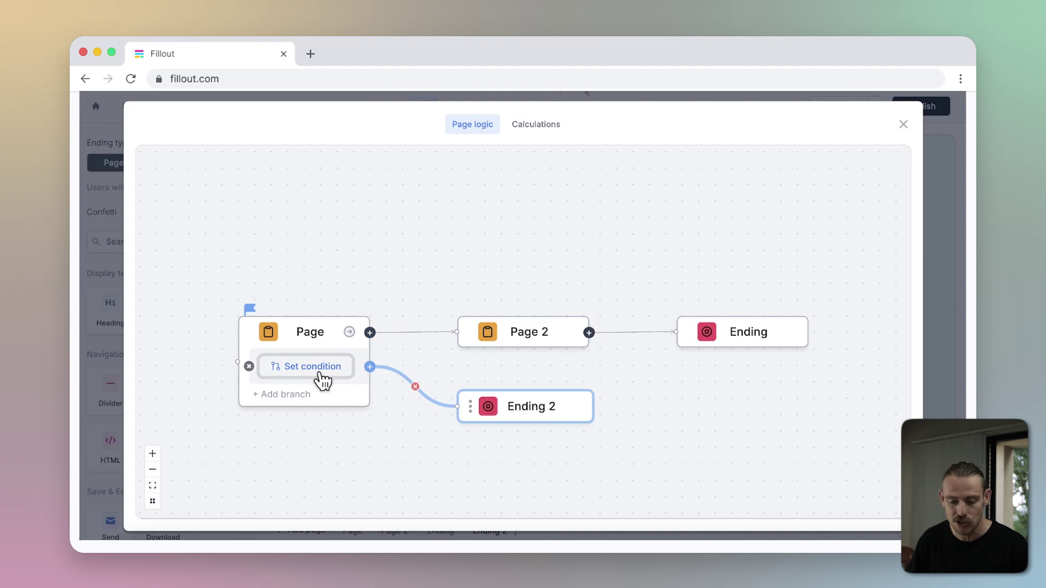
# - Route to Ending 2 when 'Are you coming alone?' equals Yes
pyautogui.click(318, 371)
pyautogui.click(299, 410)
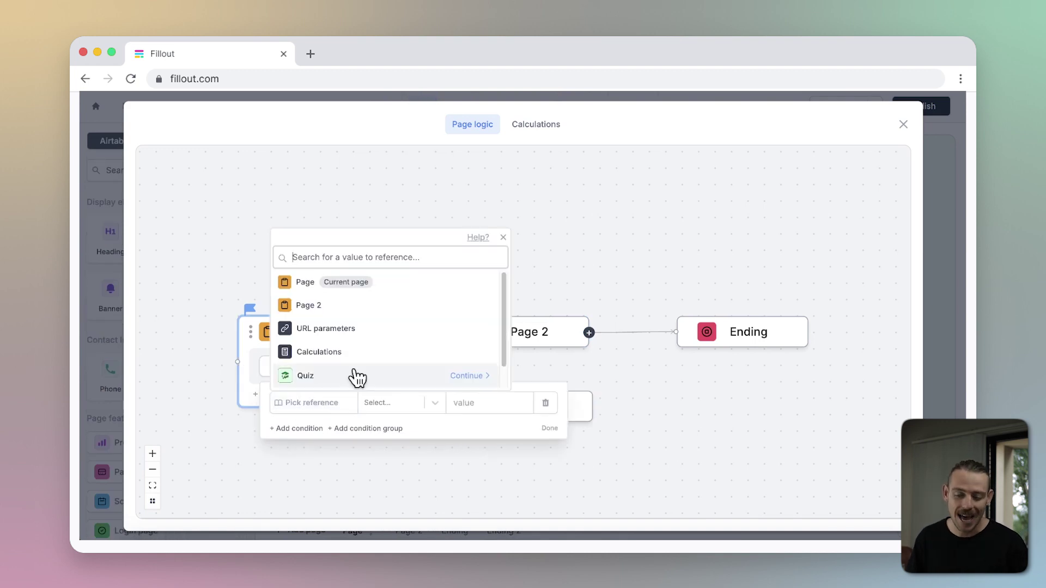
pyautogui.click(408, 302)
pyautogui.click(406, 336)
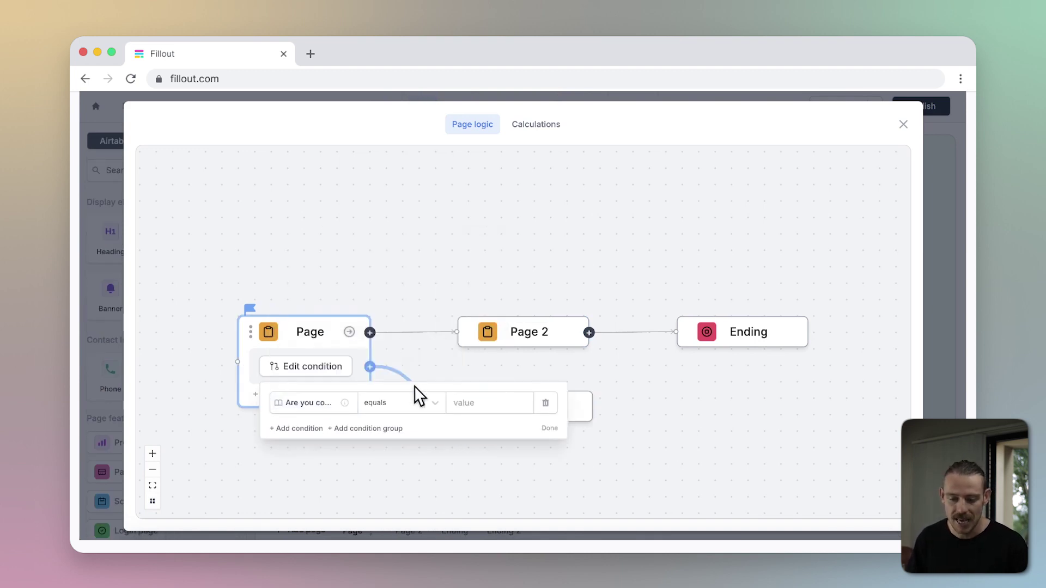
pyautogui.click(474, 404)
pyautogui.write('Yes')
pyautogui.click(547, 428)
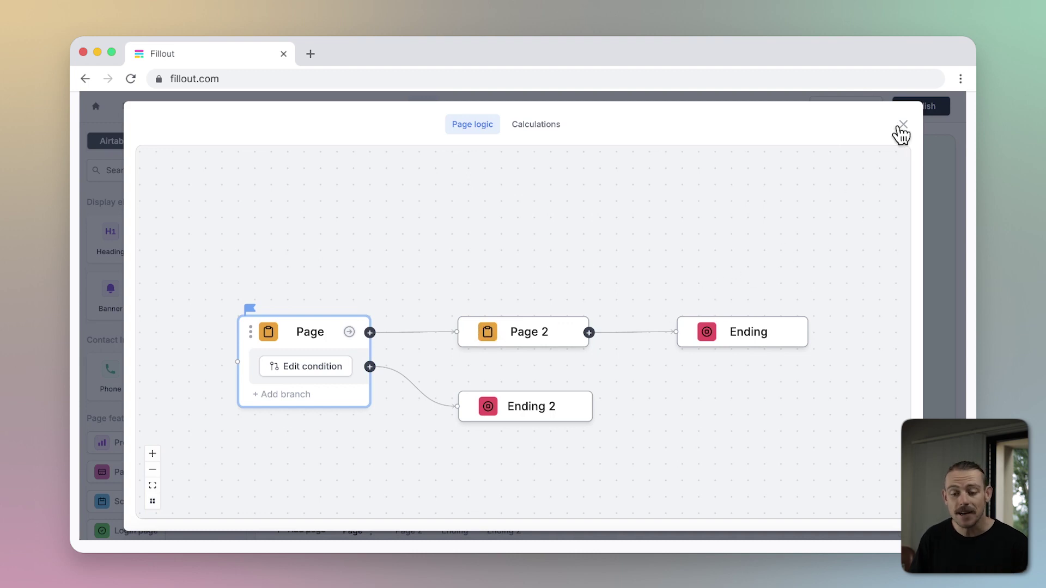
pyautogui.click(904, 125)
# - Review the Airtable field mappings under Integrations and leave them unchanged
pyautogui.click(482, 112)
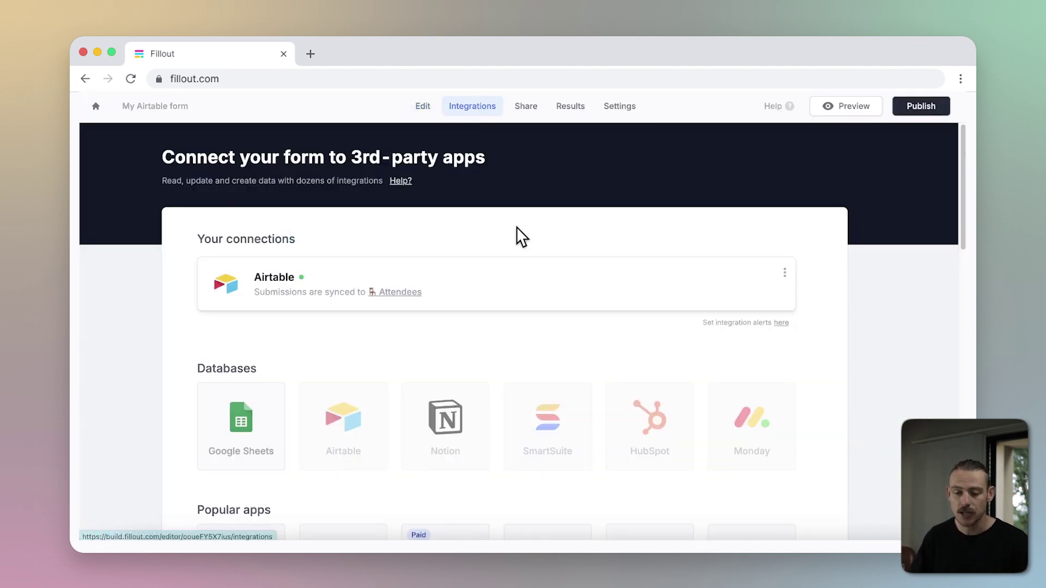
pyautogui.click(509, 281)
pyautogui.scroll(-1, 509, 282)
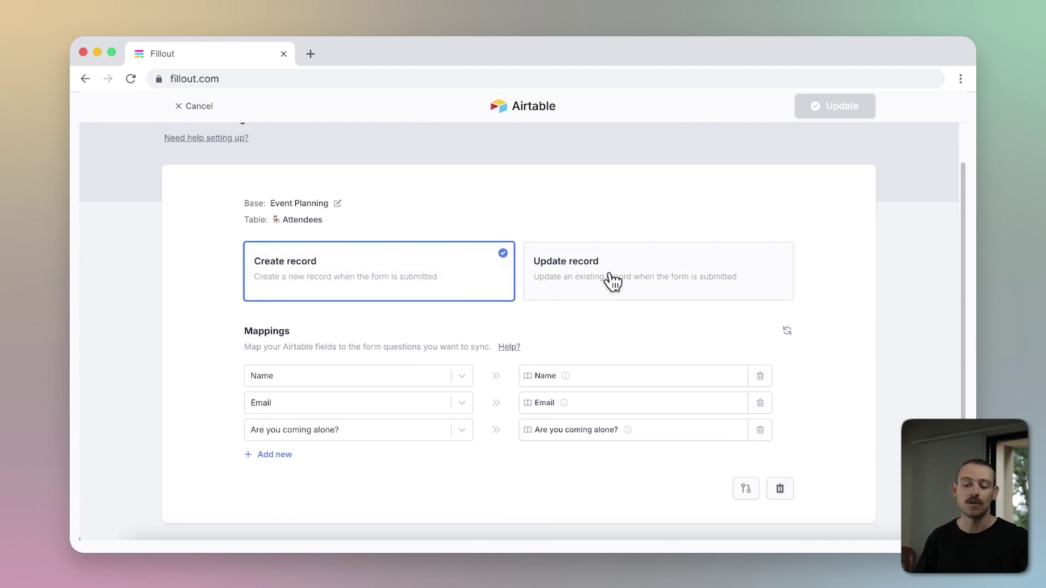
pyautogui.scroll(1, 613, 281)
pyautogui.click(192, 107)
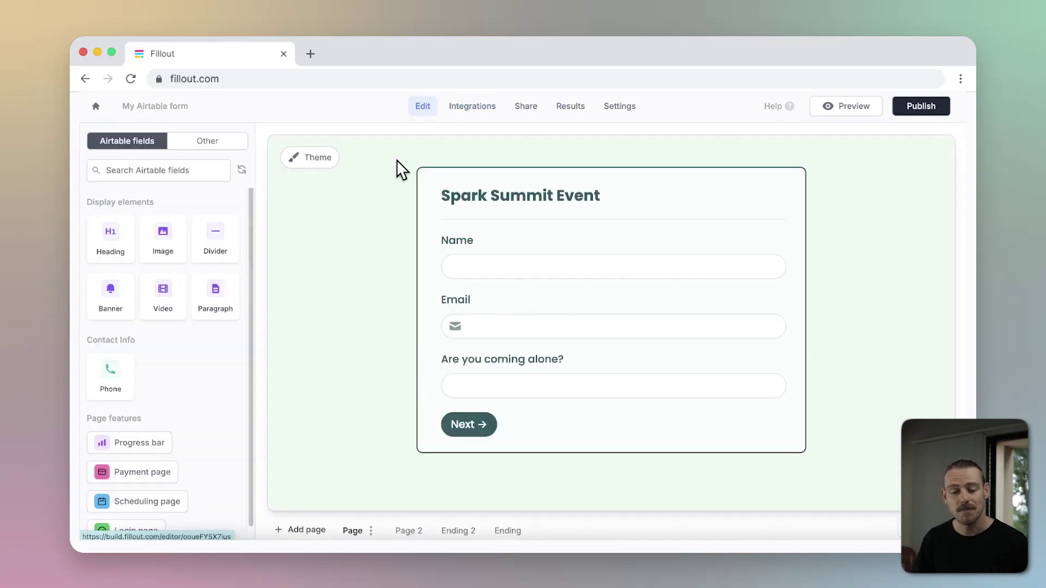
pyautogui.click(146, 477)
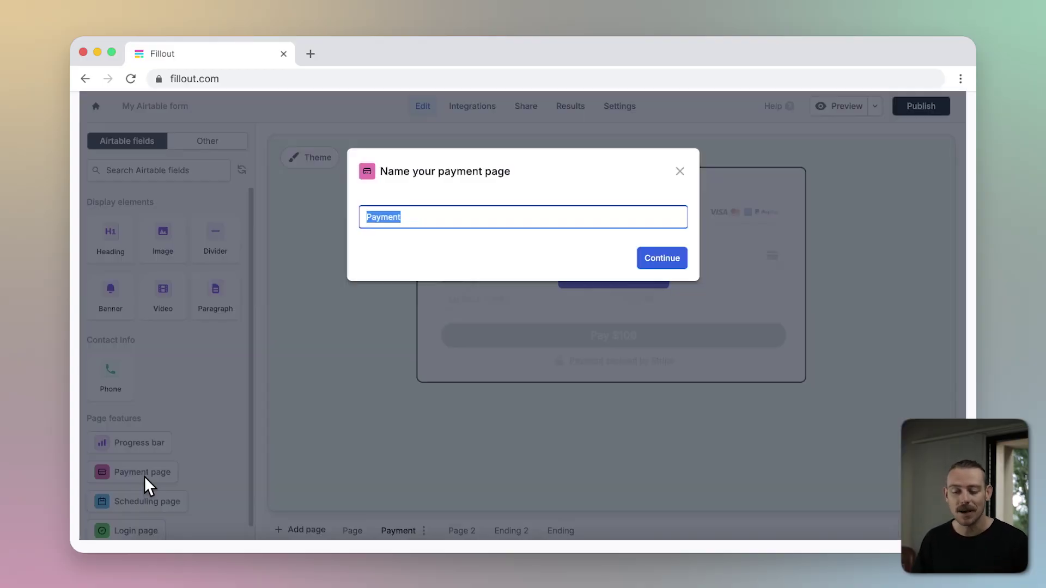
pyautogui.click(646, 264)
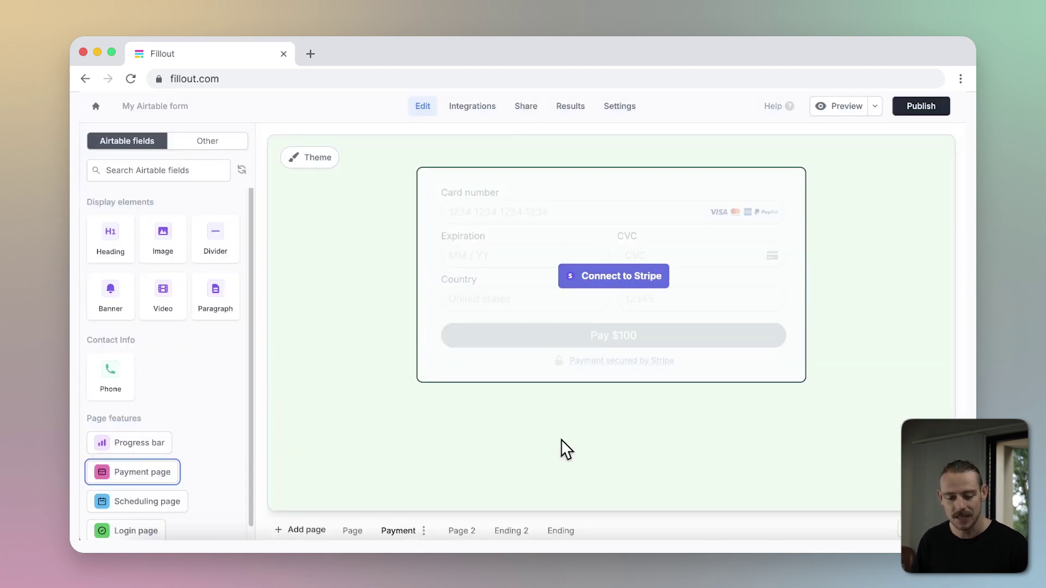
pyautogui.click(424, 531)
pyautogui.click(438, 516)
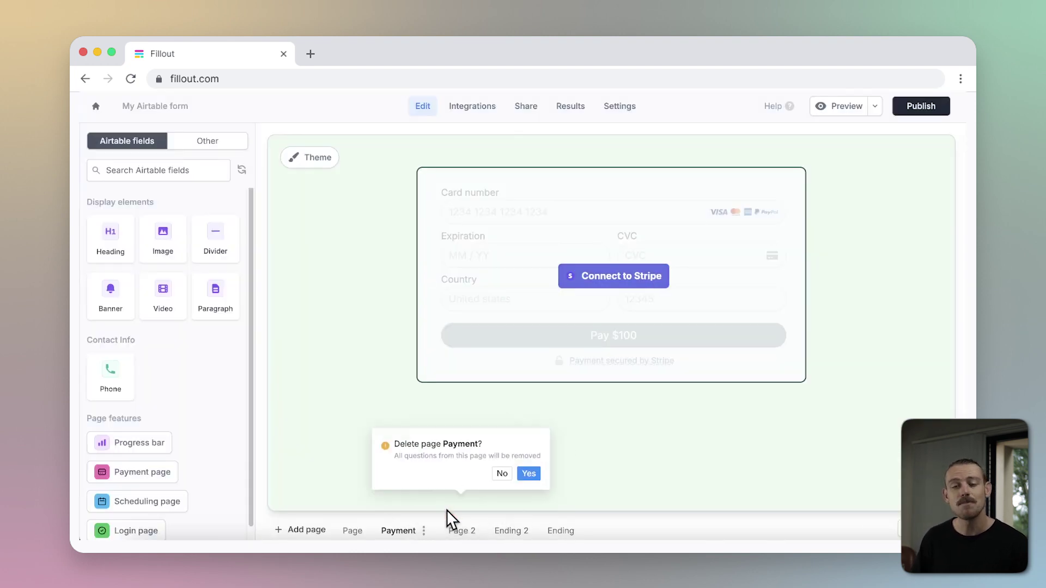
pyautogui.click(527, 474)
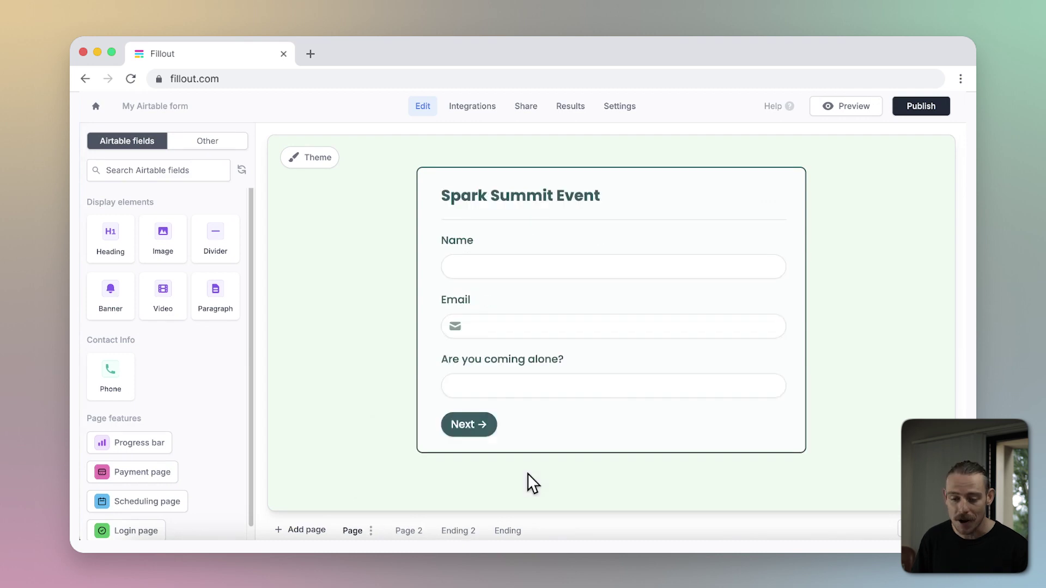
# - Apply the saved sparkler-image Template theme from My themes
pyautogui.click(321, 172)
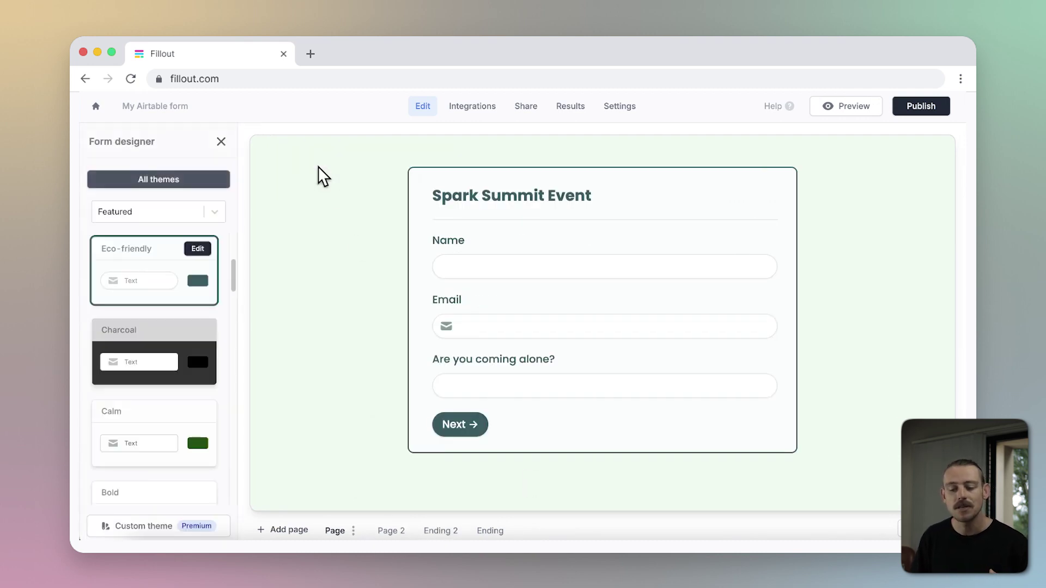
pyautogui.click(214, 212)
pyautogui.click(175, 264)
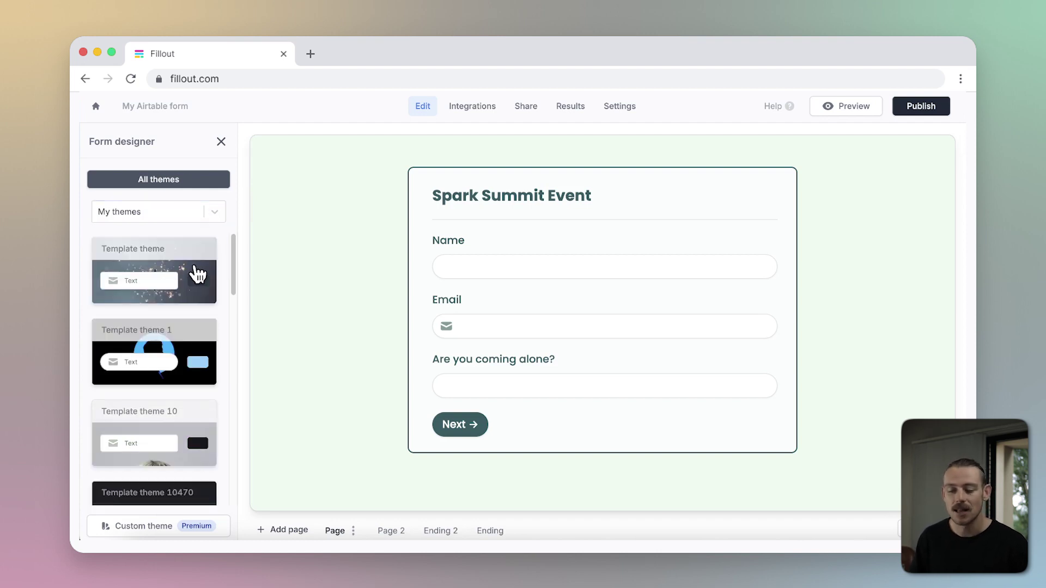
pyautogui.click(198, 274)
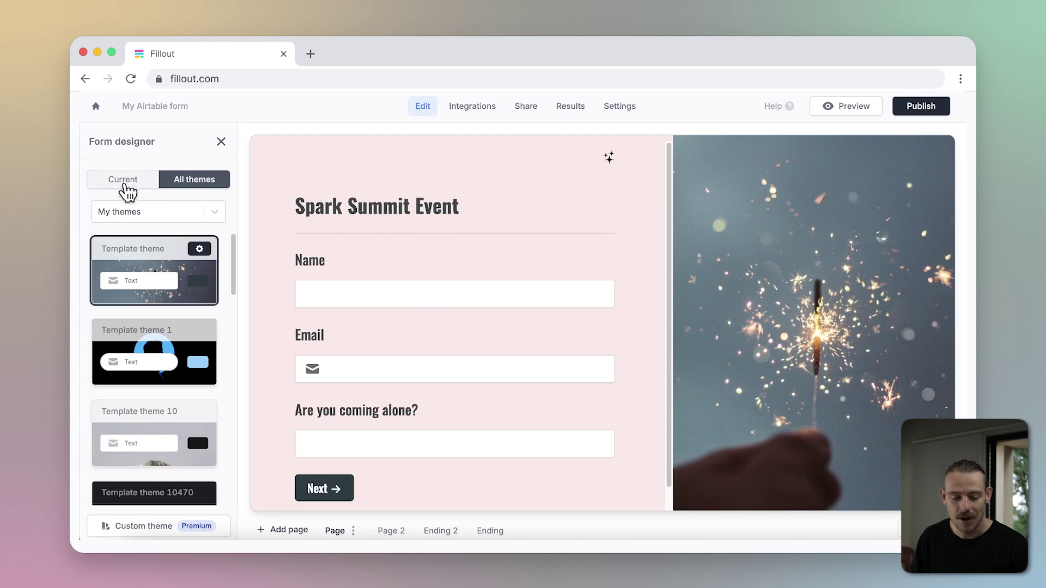